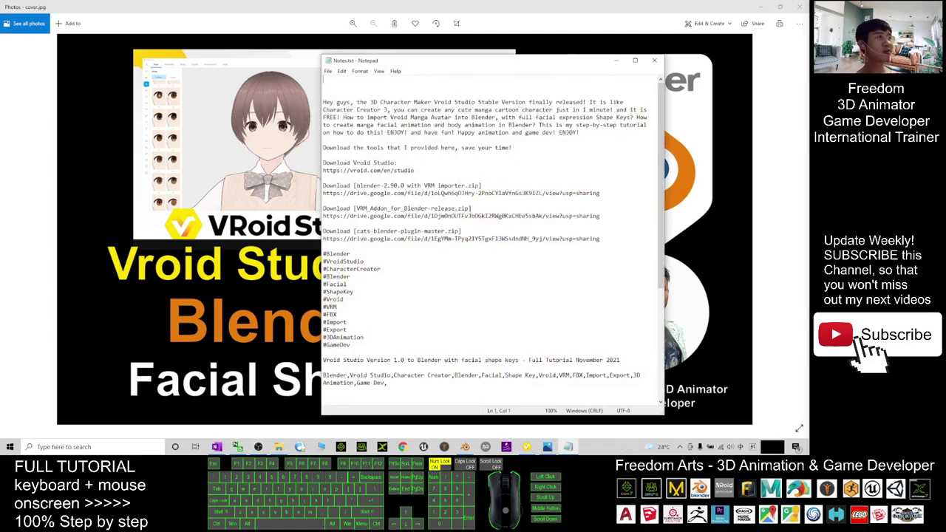
- Switch to VRoid Studio and create a new character model from the Fem base
drag(450, 70, 523, 71)
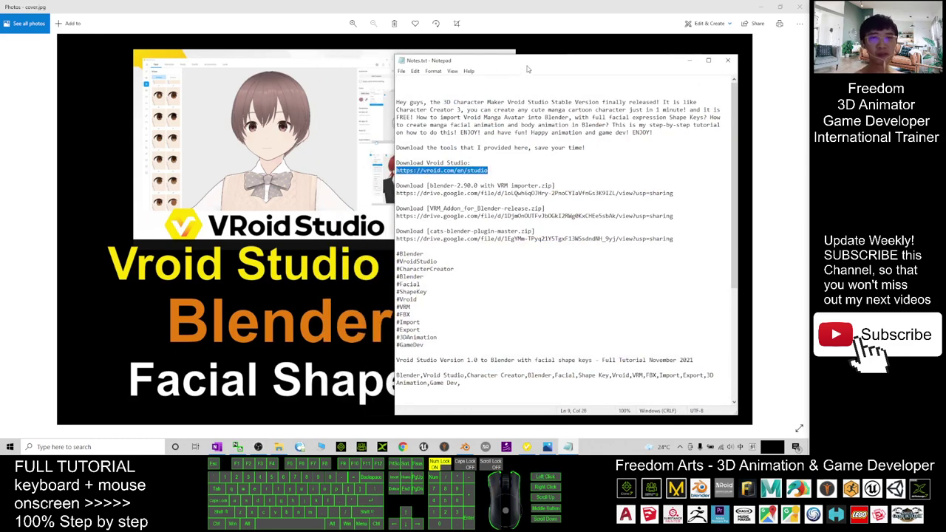
drag(528, 69, 568, 69)
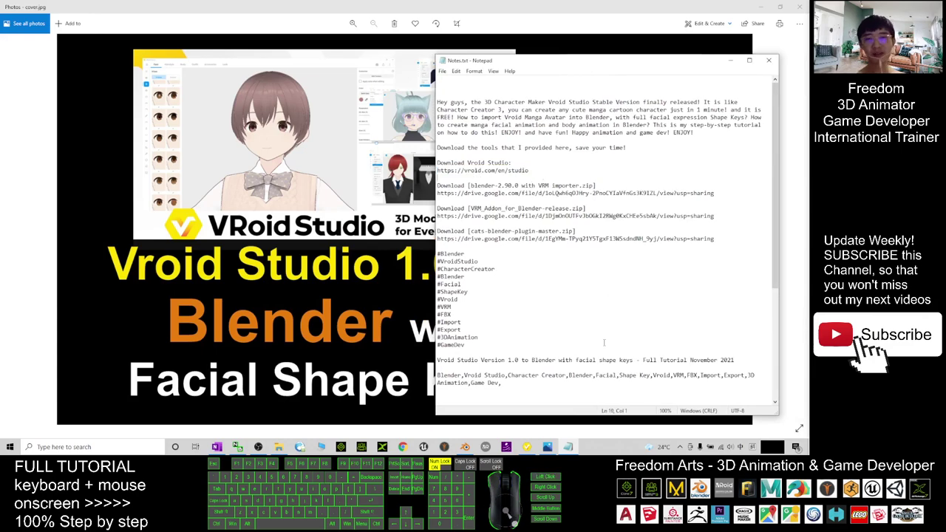
click(528, 448)
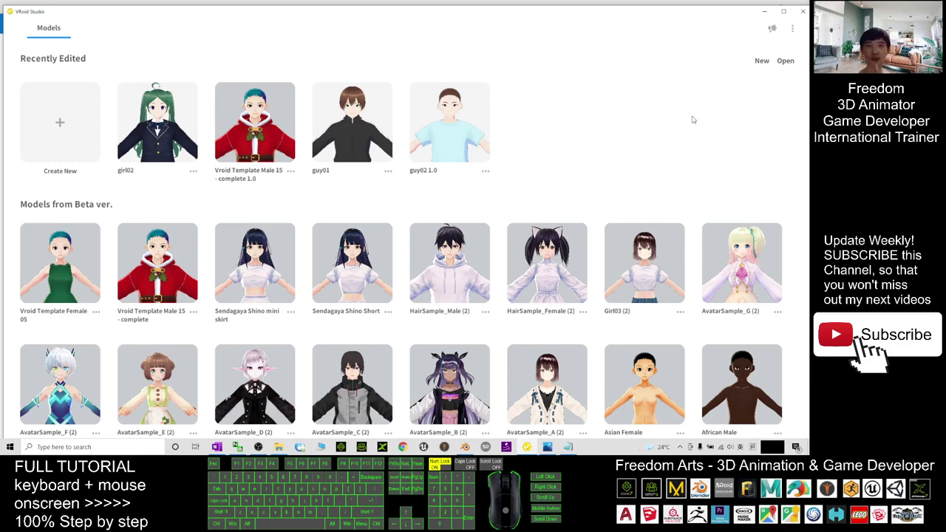
click(32, 126)
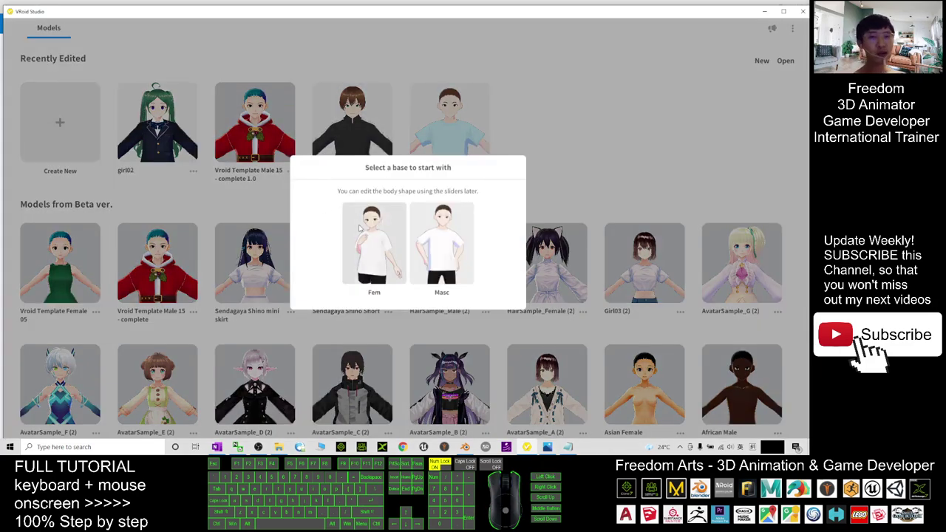
click(358, 252)
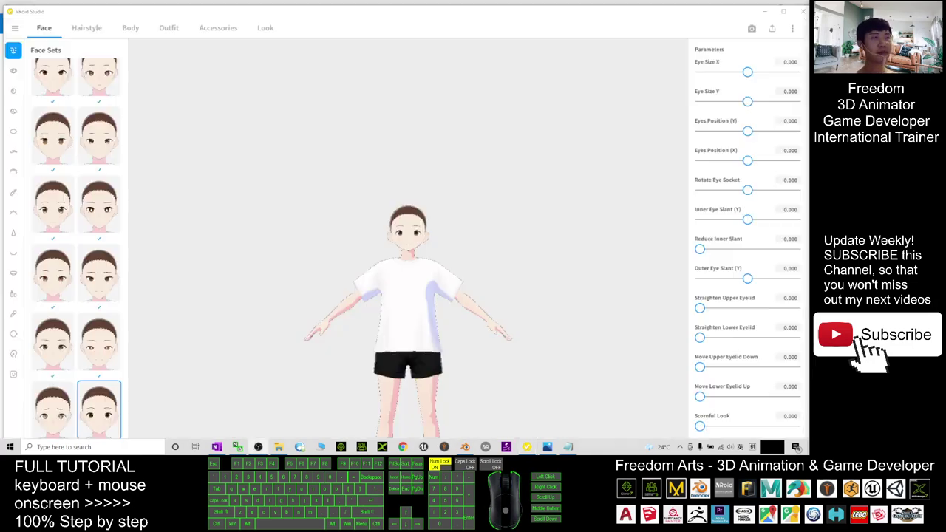
- Examine the base character's full body and head from several angles and distances
right_drag(508, 319, 518, 221)
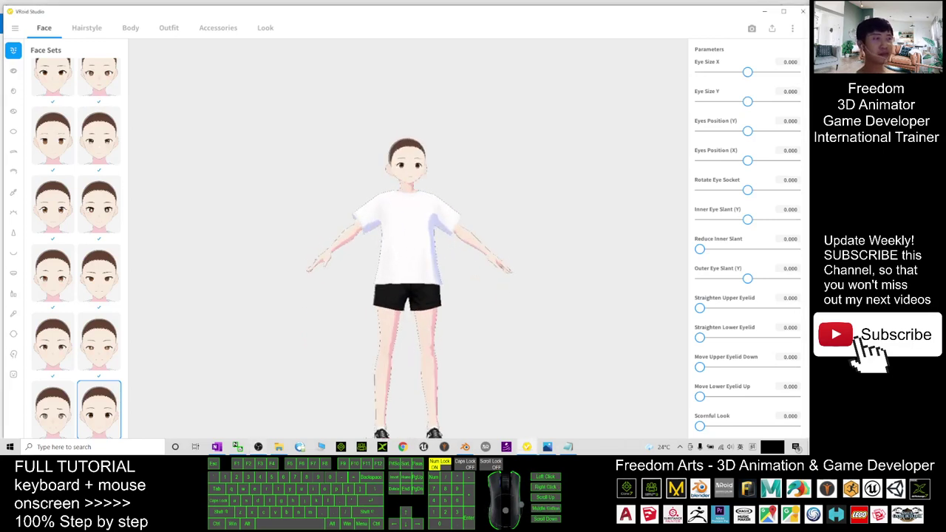
click(461, 310)
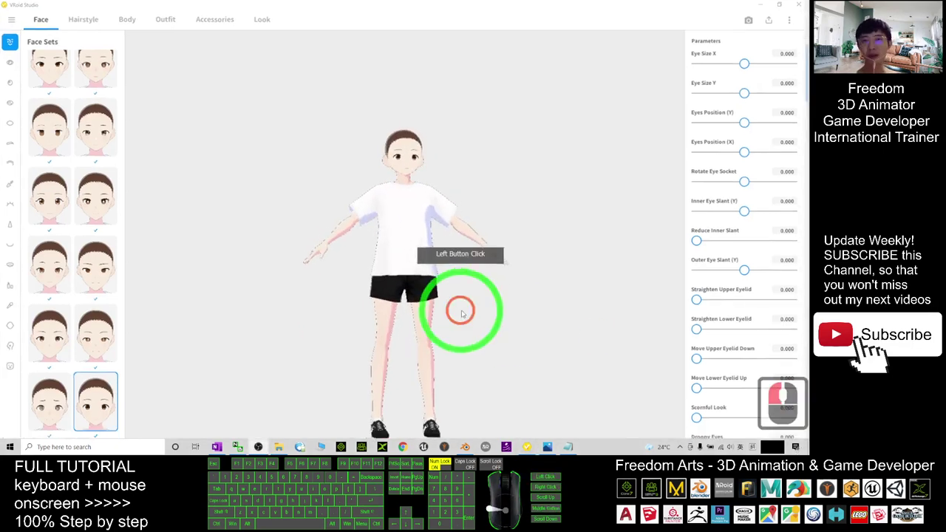
click(549, 222)
drag(562, 239, 546, 191)
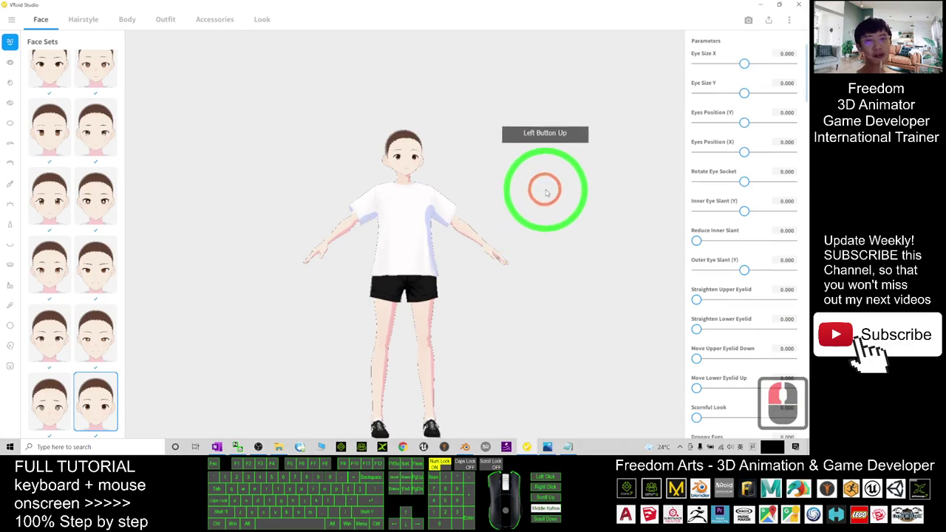
mouse_move(531, 179)
right_down()
mouse_move(519, 177)
mouse_move(530, 184)
right_up()
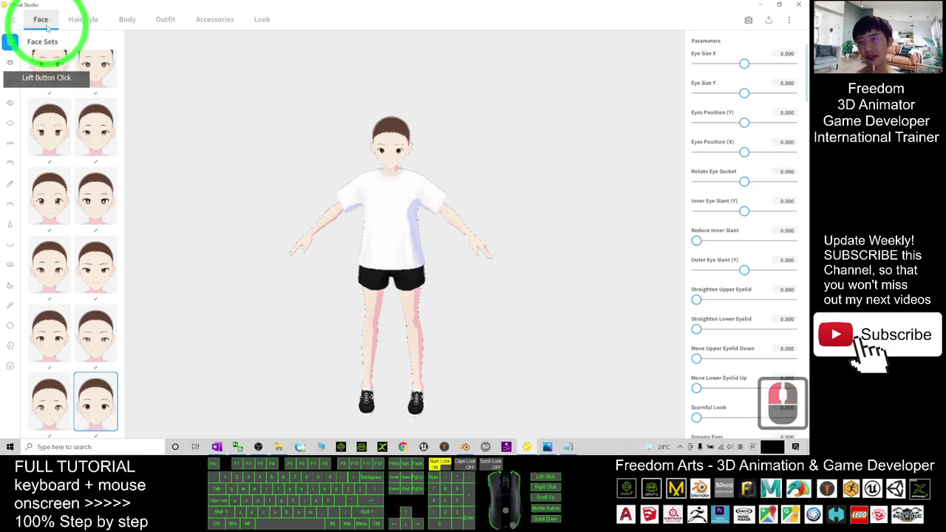
scroll(451, 189, up, 12)
mouse_move(481, 253)
middle_down()
mouse_move(488, 301)
mouse_move(487, 268)
middle_up()
middle_drag(477, 314, 483, 269)
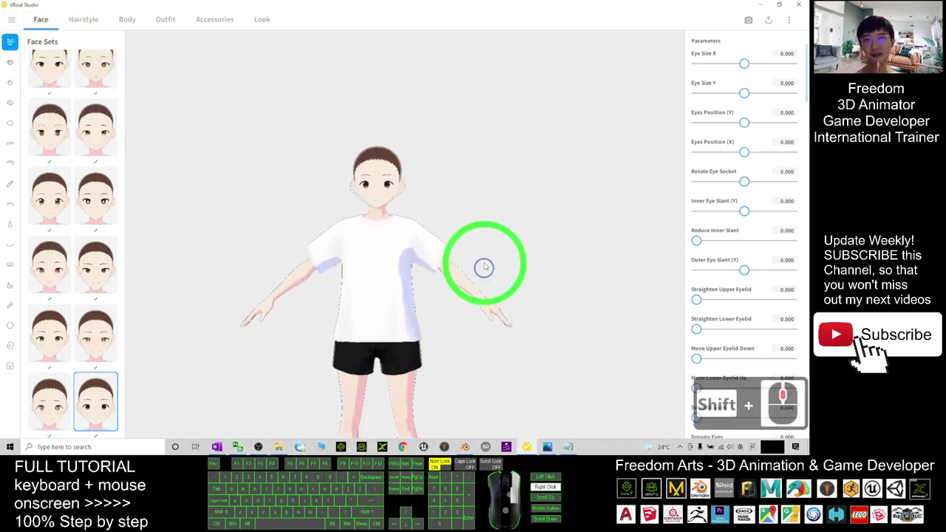
shift+right_drag(484, 269, 455, 228)
scroll(404, 212, up, 20)
middle_drag(455, 229, 484, 237)
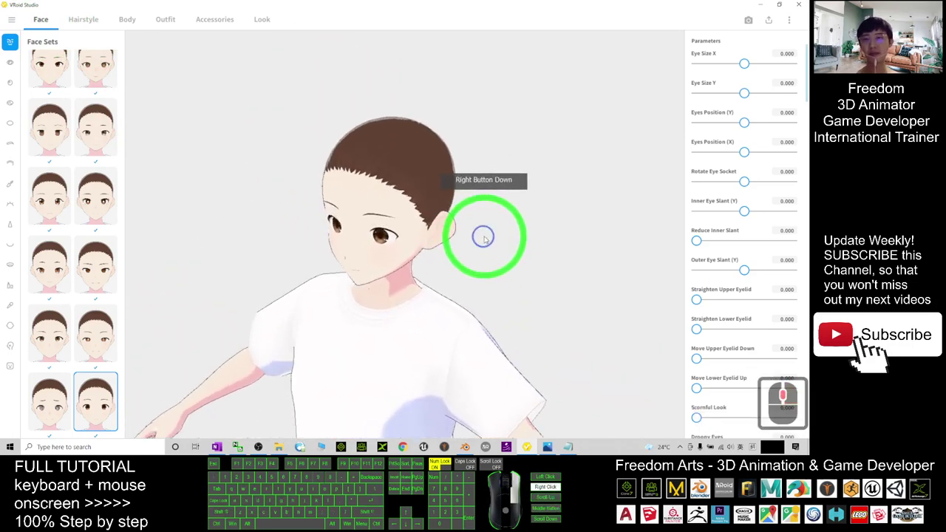
right_drag(483, 236, 402, 234)
- Try the large-eyed face set with Eye Size X 0.300 and Eye Size Y 0.550, and browse the other face sets
click(57, 209)
click(57, 205)
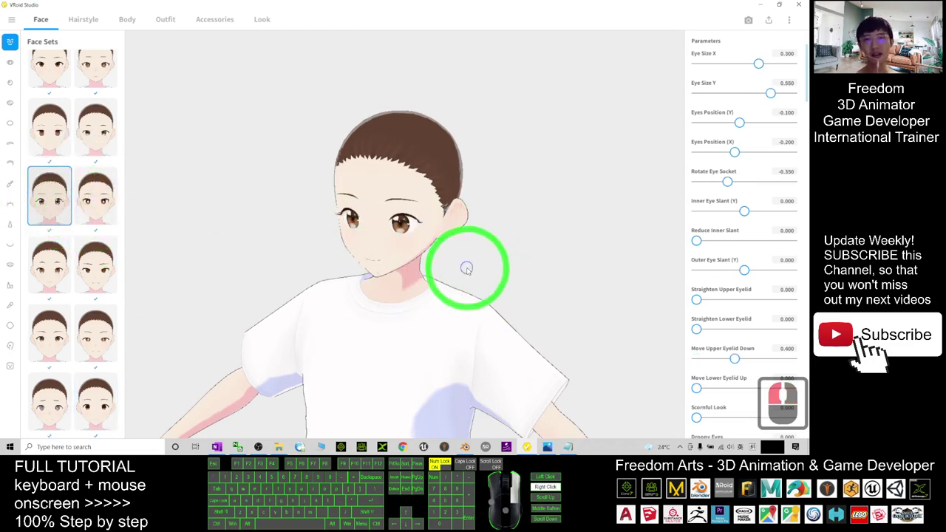
right_drag(467, 274, 463, 202)
scroll(33, 189, up, 9)
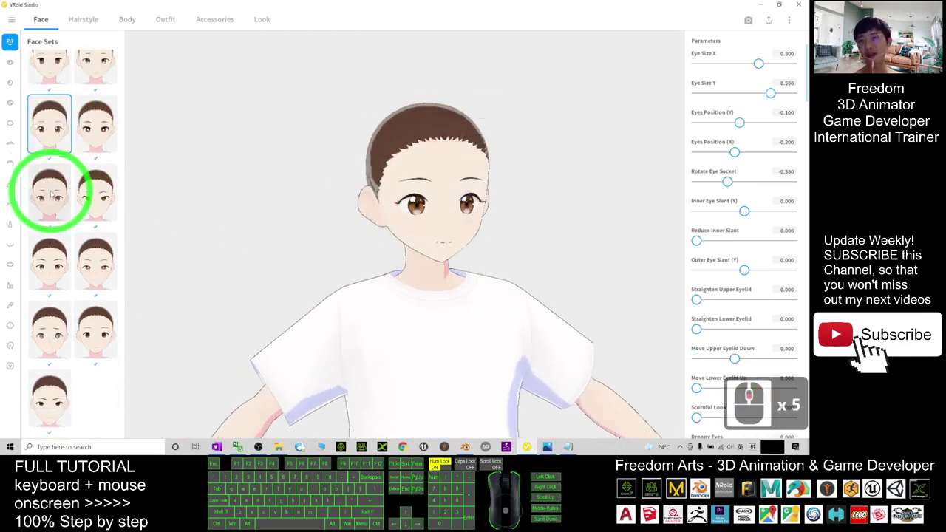
scroll(86, 157, up, 7)
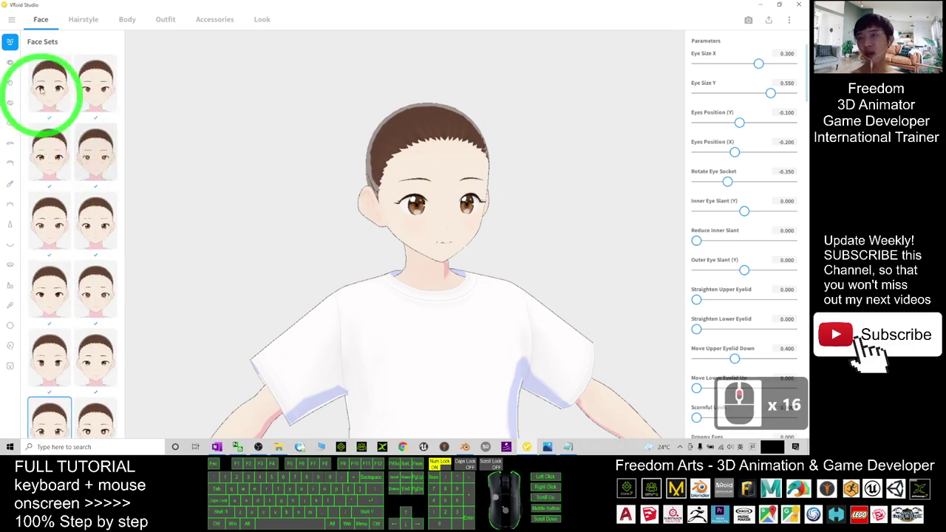
- Try several eye sets on the face, ending with the long-lashed one with ringed irises
click(10, 62)
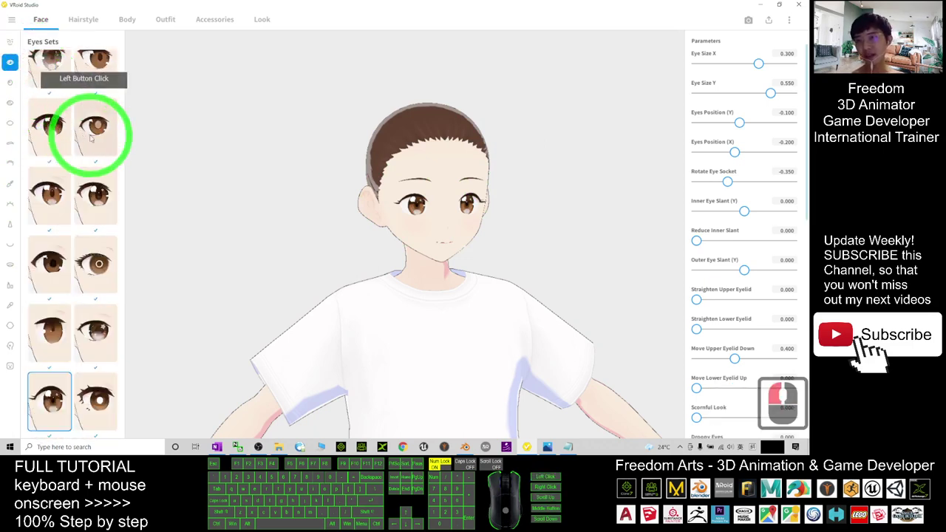
scroll(539, 187, up, 8)
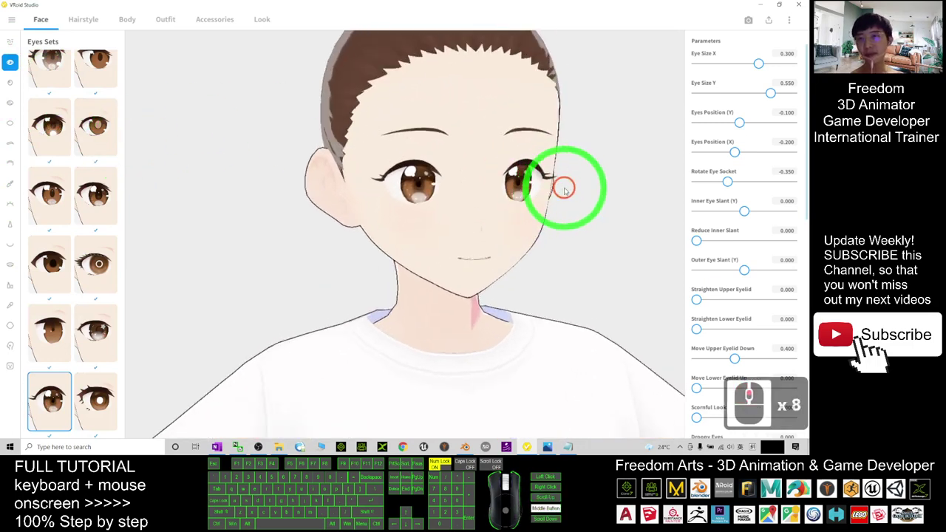
click(95, 126)
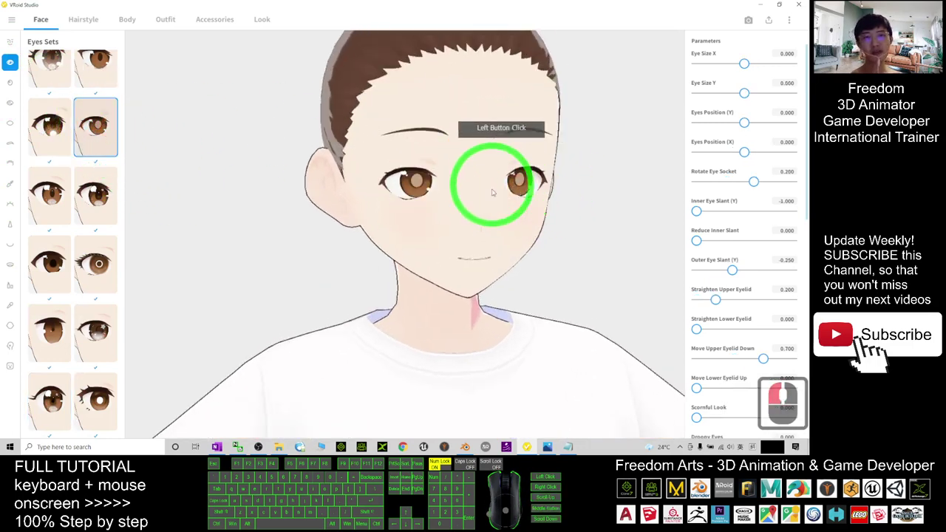
click(46, 196)
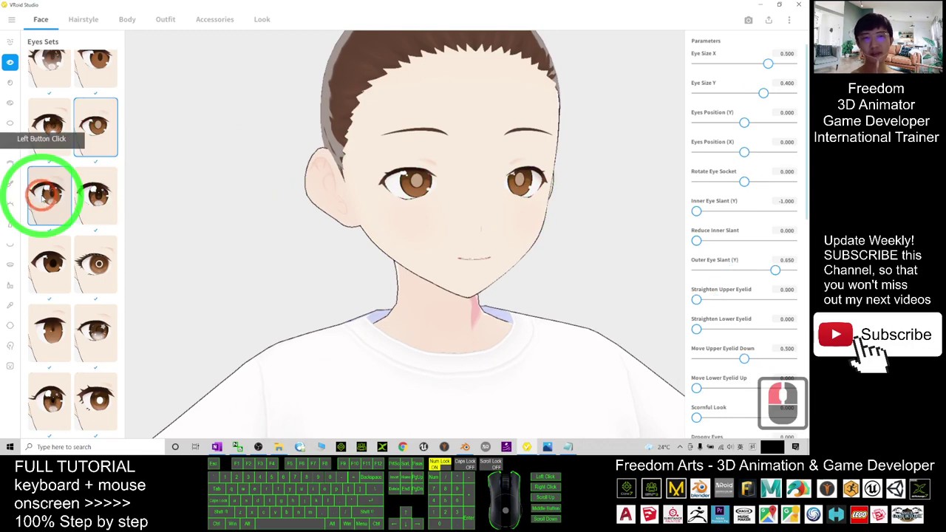
click(96, 264)
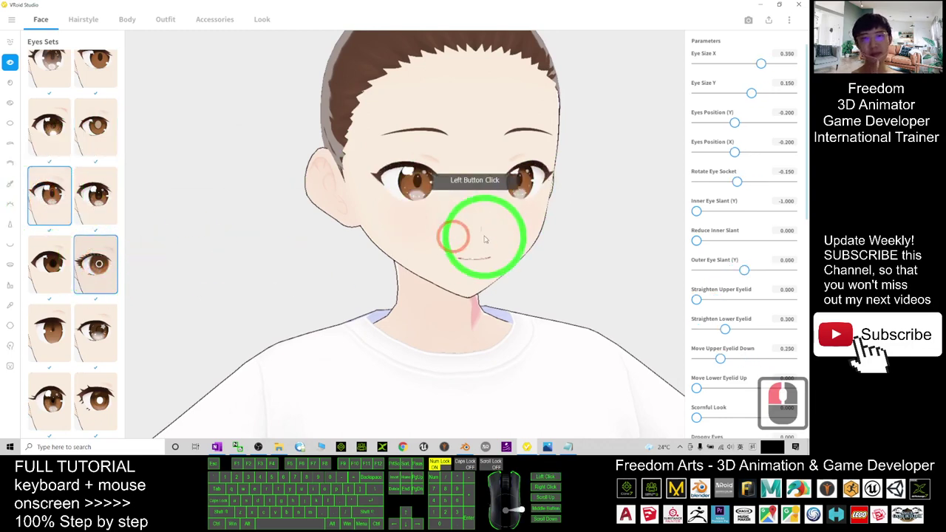
scroll(627, 224, down, 3)
right_drag(626, 223, 584, 219)
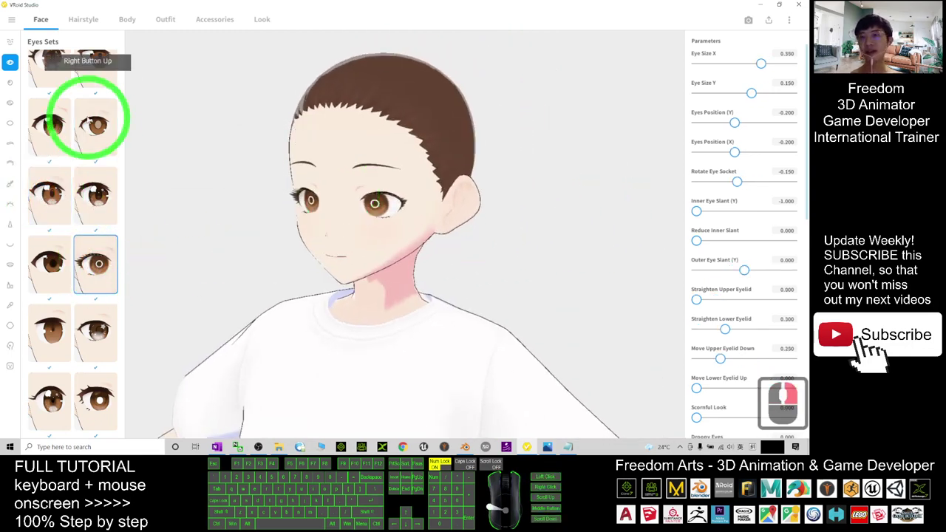
- Try a darker brown iris preset in place of the ringed irises
click(10, 87)
right_drag(362, 205, 463, 250)
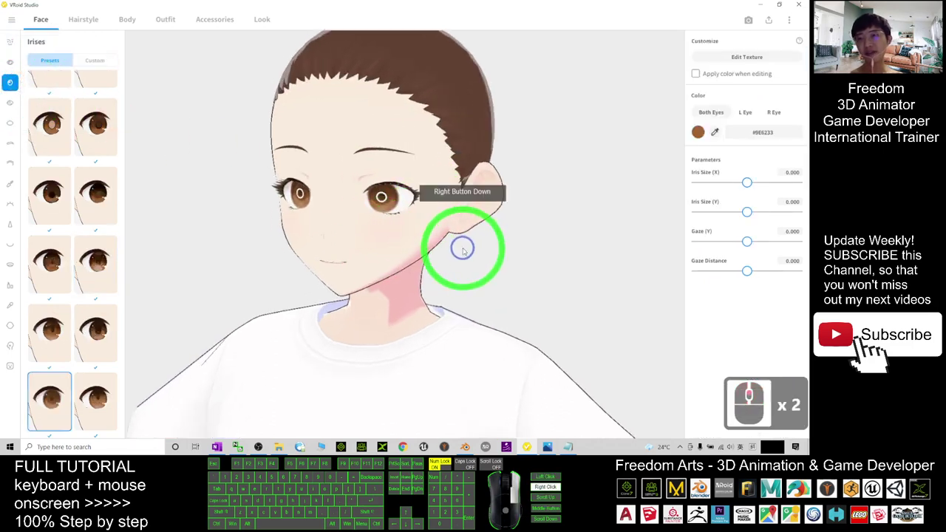
click(94, 329)
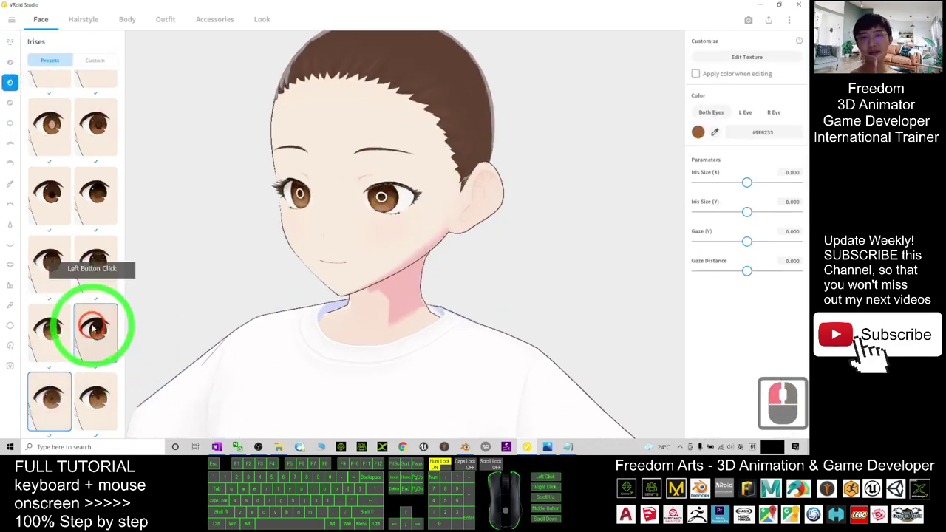
right_drag(473, 246, 482, 244)
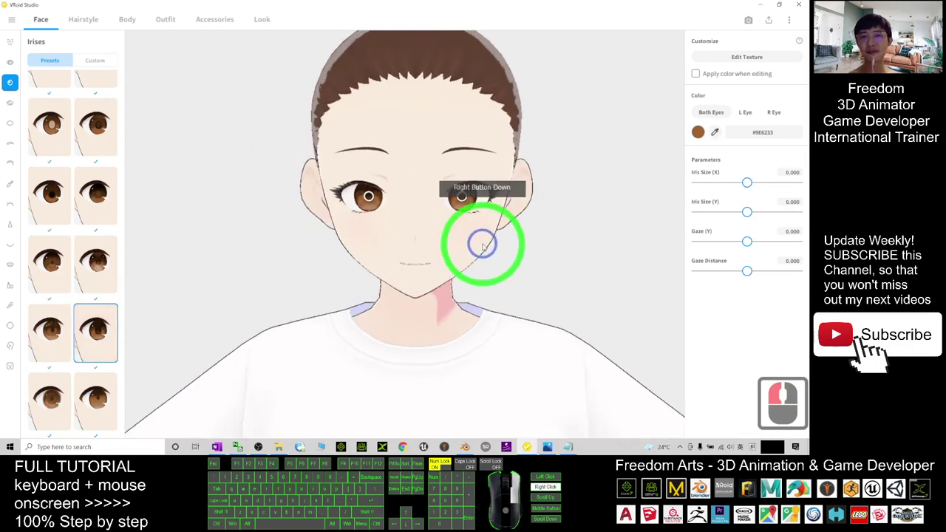
- Apply the face set with Eye Size X 0.500, Eye Size Y 0.400 and Outer Eye Slant 0.650
click(10, 43)
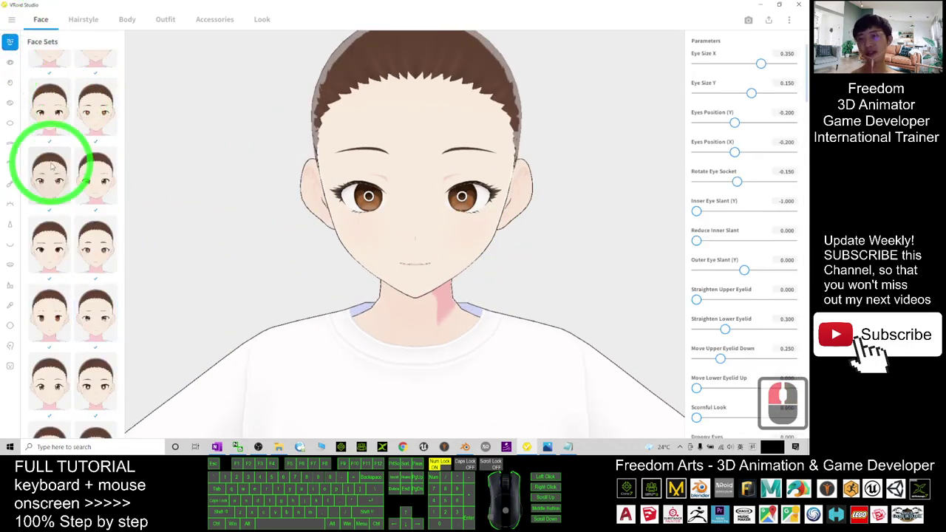
click(52, 191)
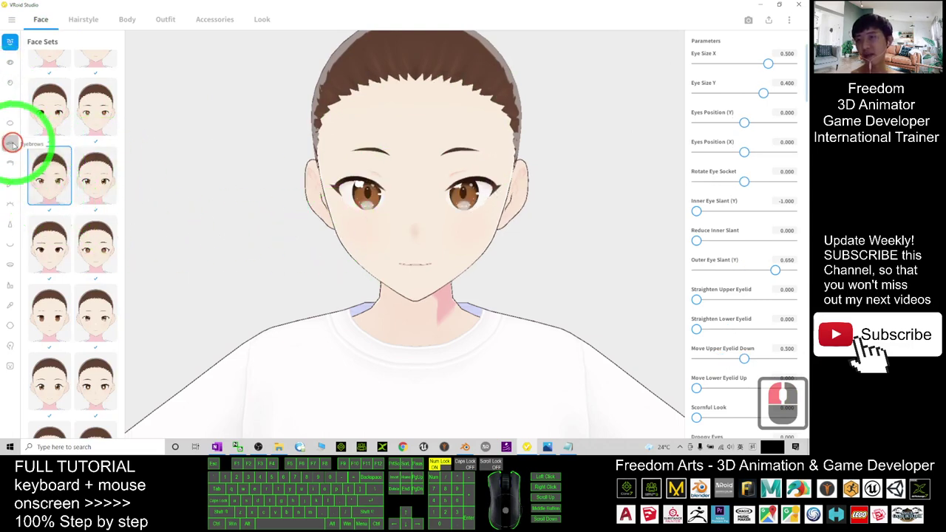
- Try the short thick, worried and thicker arched eyebrow presets, and apply the slim, gently arched one
click(10, 143)
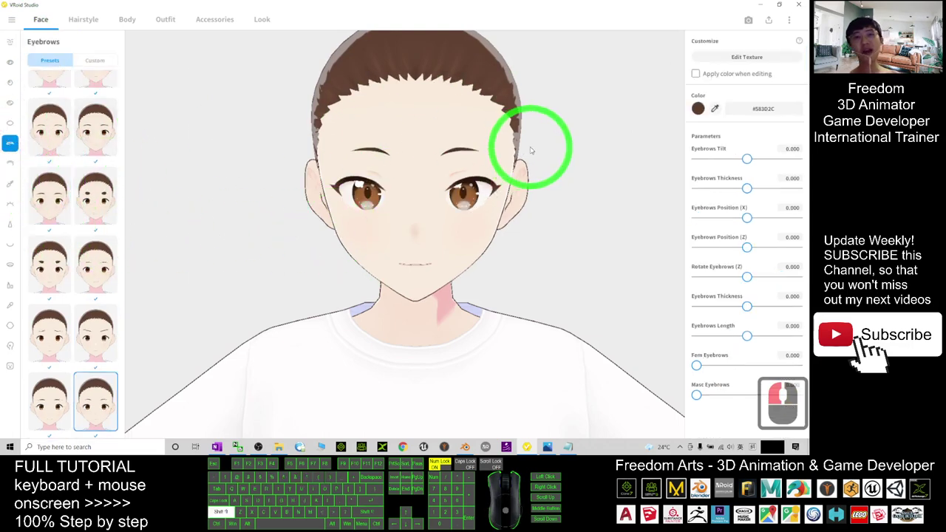
shift+right_drag(530, 151, 130, 262)
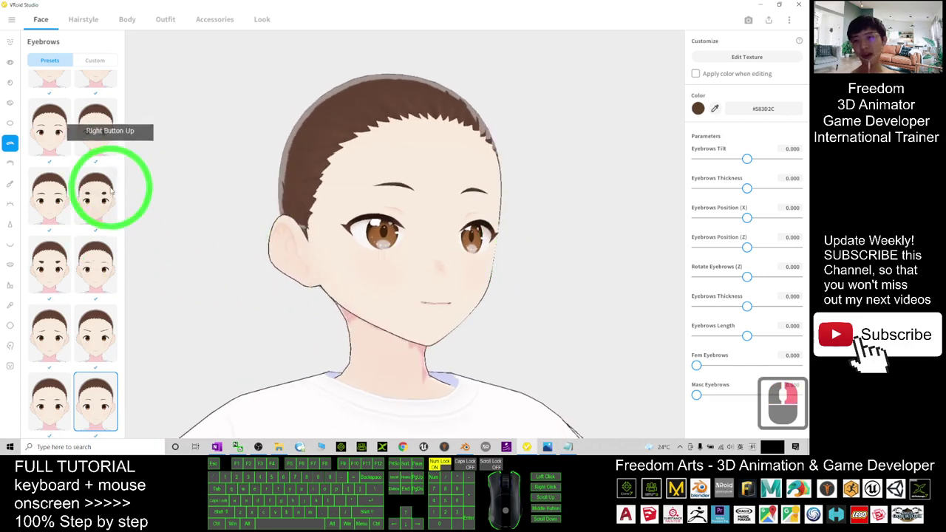
click(96, 196)
right_drag(460, 218, 363, 289)
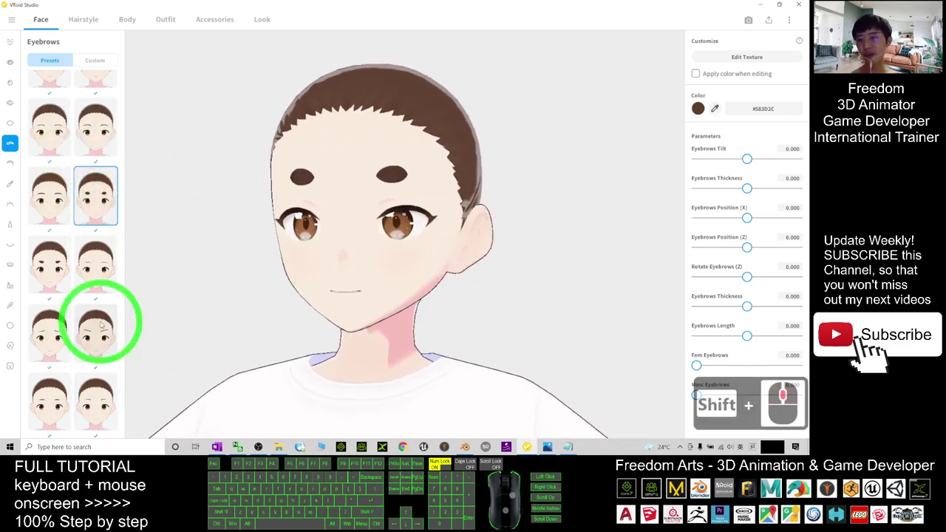
click(46, 331)
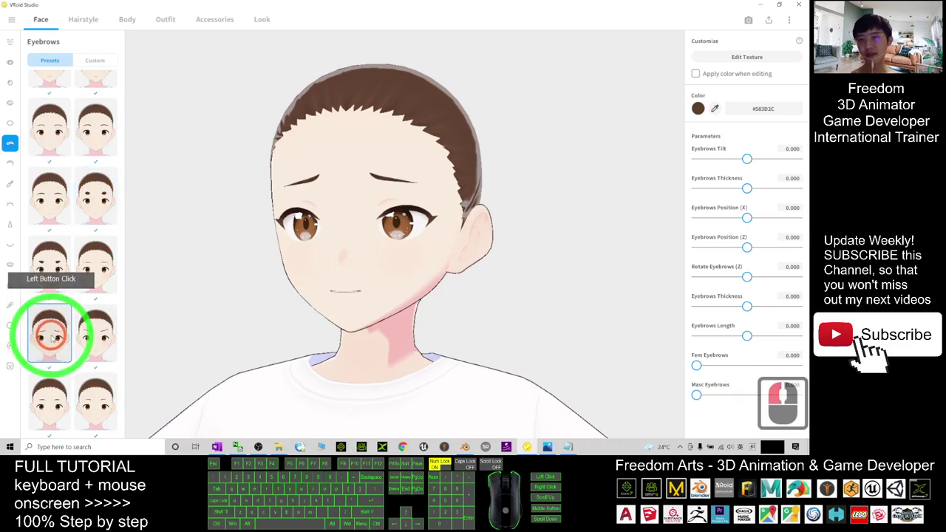
click(46, 196)
right_drag(485, 264, 195, 196)
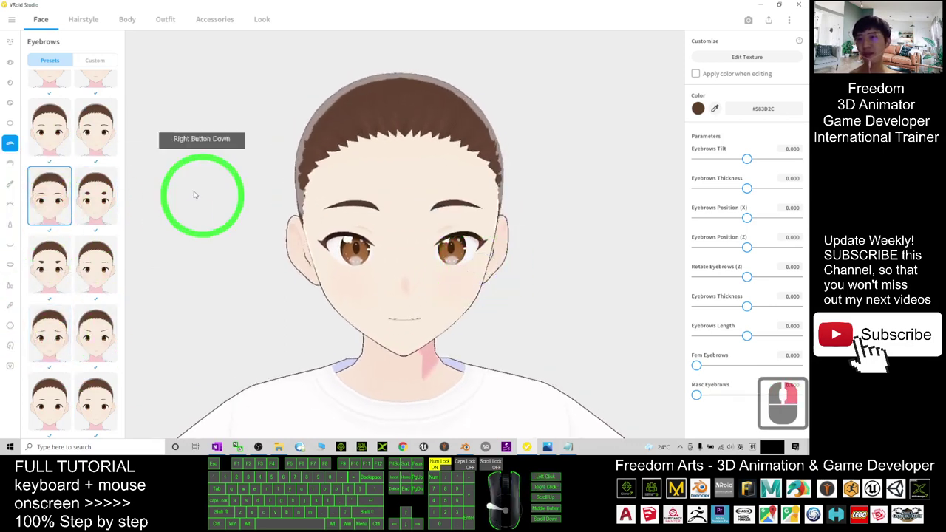
click(58, 129)
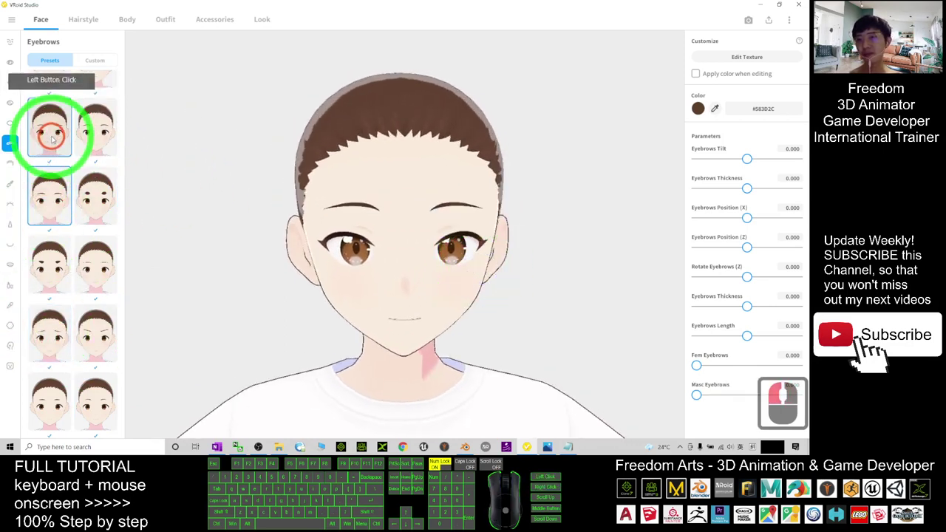
- Look through the eyelid, eyeliner and nose presets while checking the face from an angle
click(9, 165)
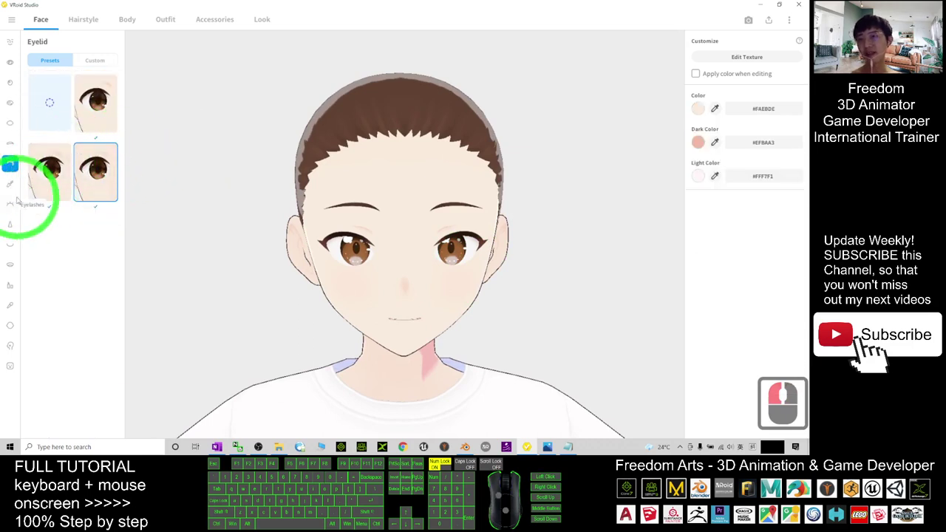
click(11, 184)
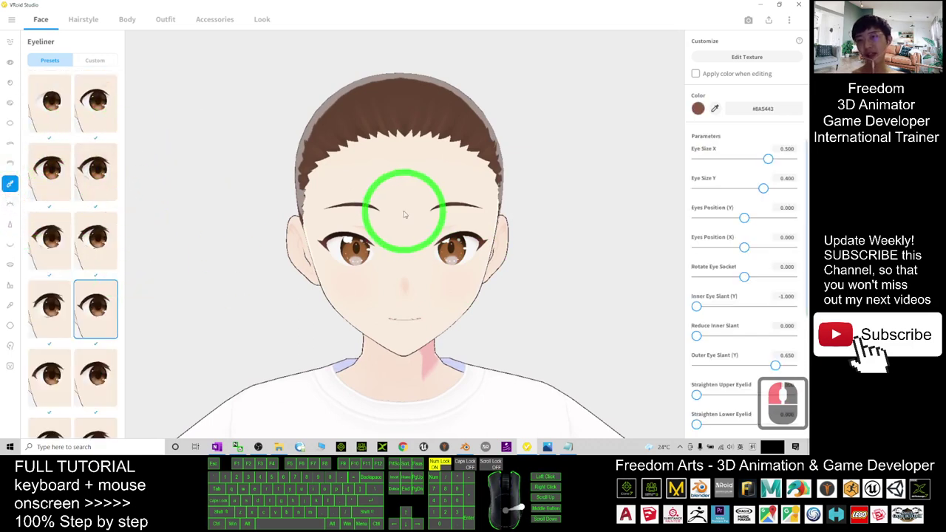
right_drag(402, 211, 468, 249)
right_drag(564, 277, 3, 237)
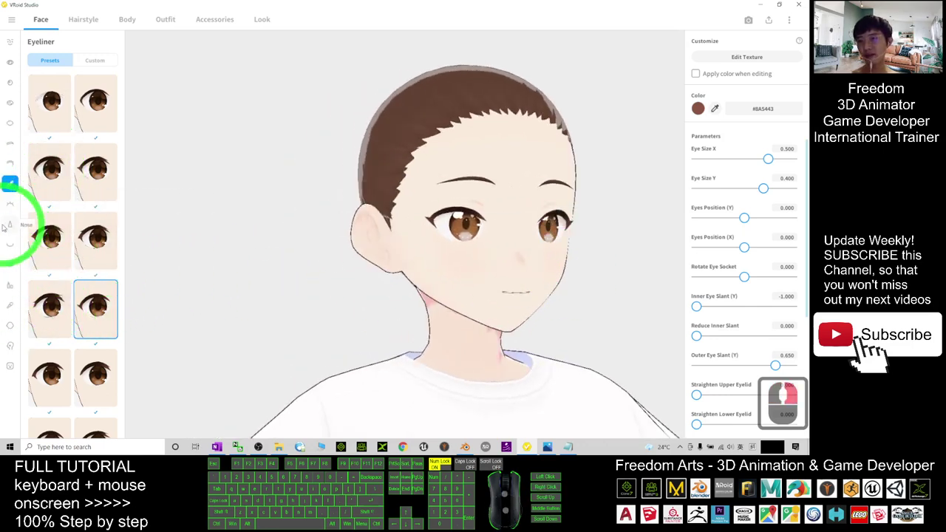
click(10, 224)
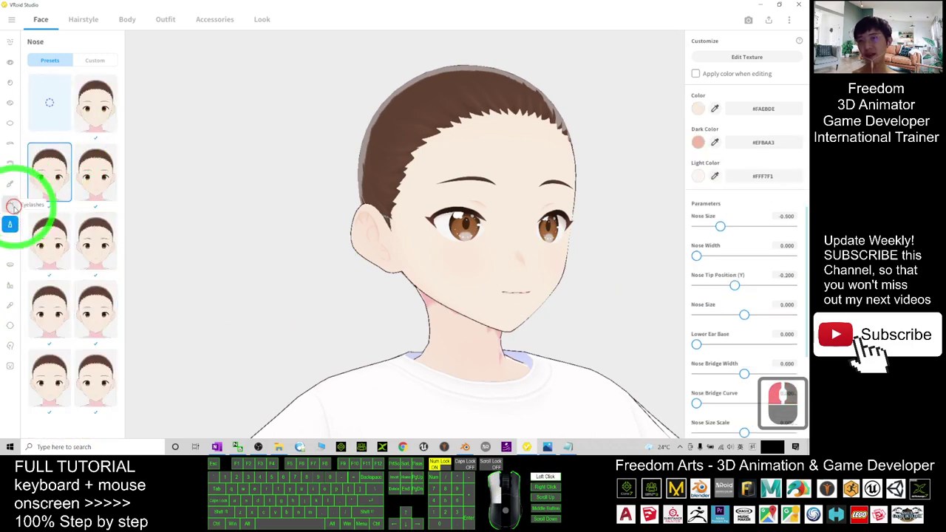
- Try the thick, spiky eyelash preset and check the lashes from an angle
click(13, 206)
double_click(490, 249)
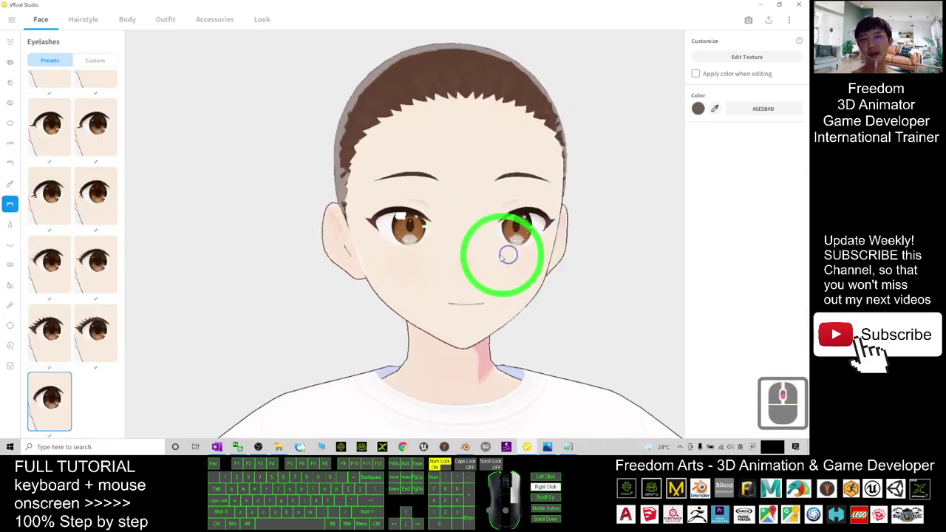
right_click(508, 255)
click(94, 331)
right_drag(318, 330, 327, 333)
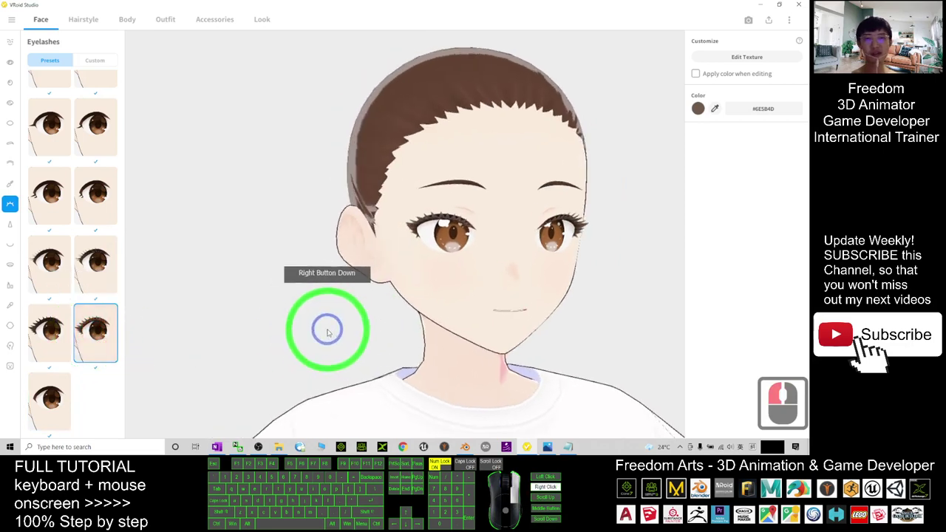
- Try the face set with round dark-brown eyes, and apply the one with Eye Size X 0.300 and Eye Size Y 0.200
click(10, 44)
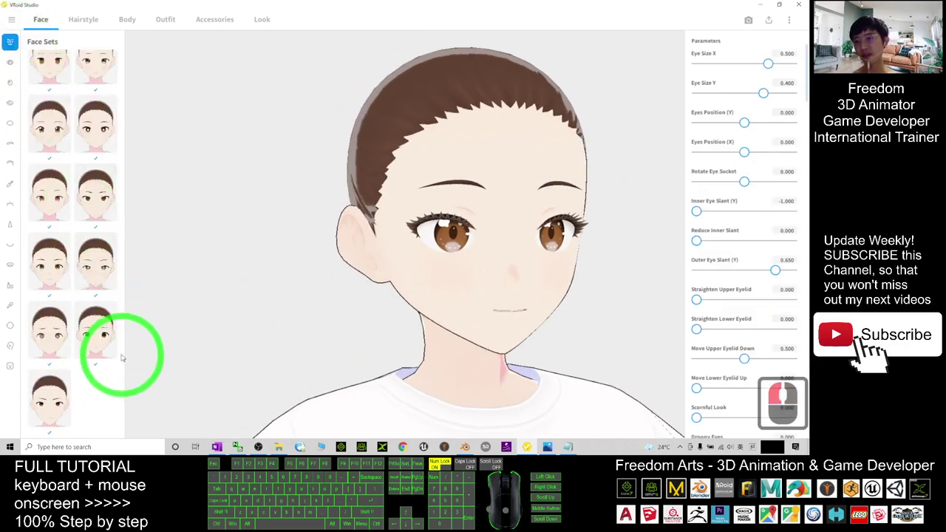
click(96, 330)
right_drag(411, 312, 444, 306)
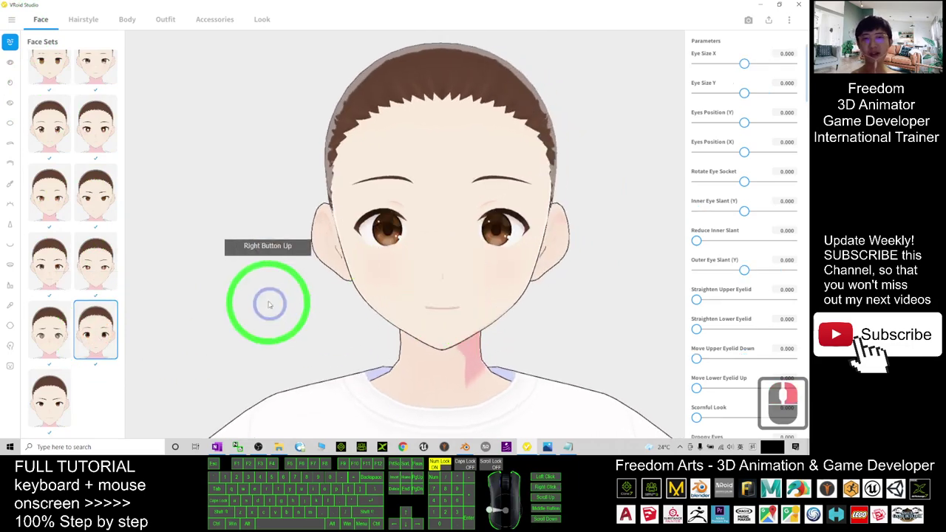
right_drag(543, 269, 89, 116)
click(88, 117)
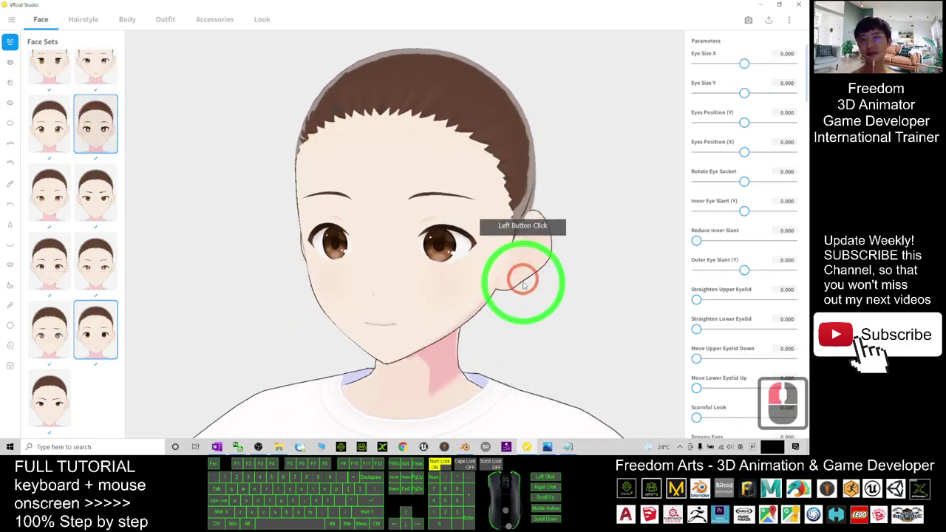
right_drag(460, 274, 144, 260)
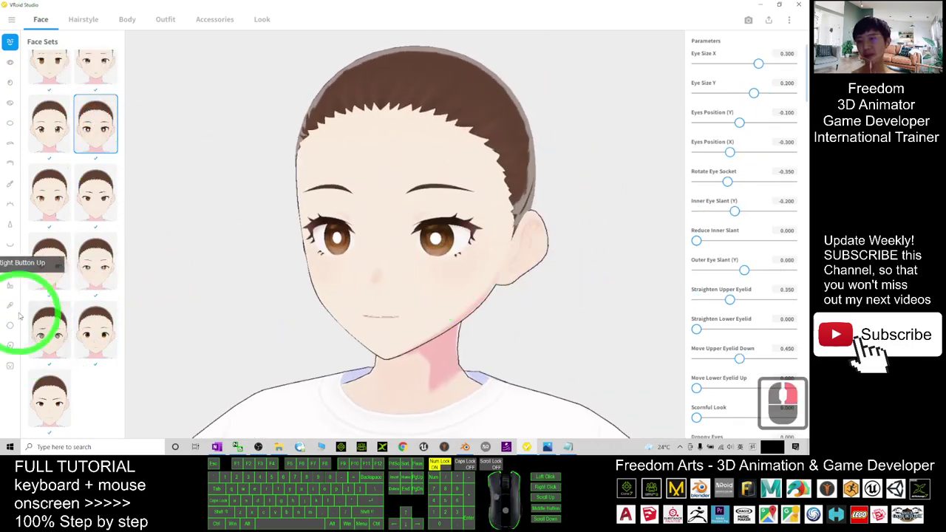
- Apply the hairstyle set with side-swept bangs, a short ponytail and a single curled strand on top
click(99, 26)
scroll(359, 222, down, 6)
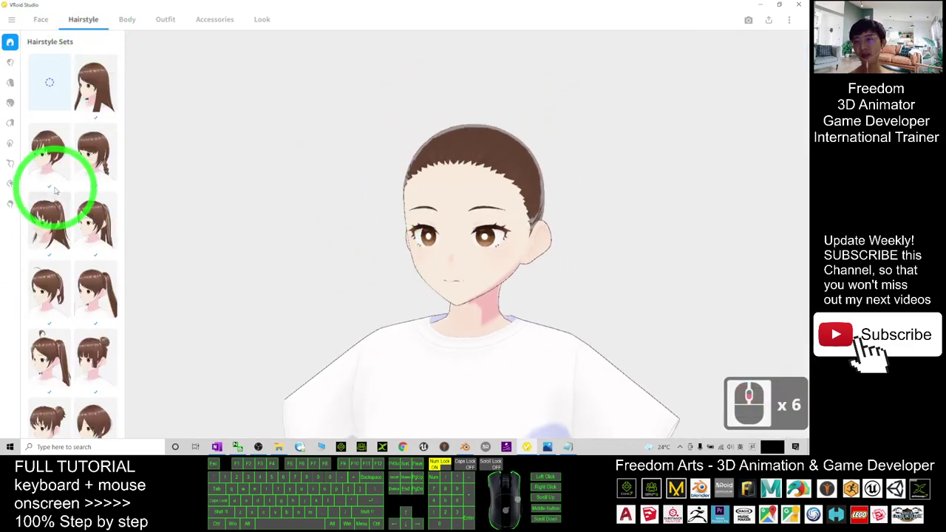
scroll(74, 187, down, 6)
scroll(77, 191, down, 13)
scroll(78, 254, down, 5)
right_drag(480, 277, 508, 284)
click(45, 249)
click(587, 254)
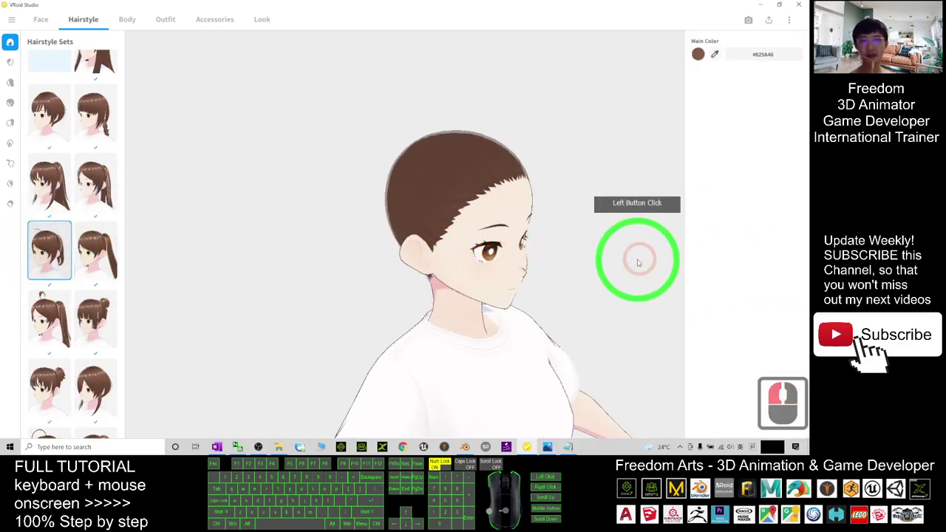
right_drag(638, 258, 540, 245)
scroll(538, 226, up, 4)
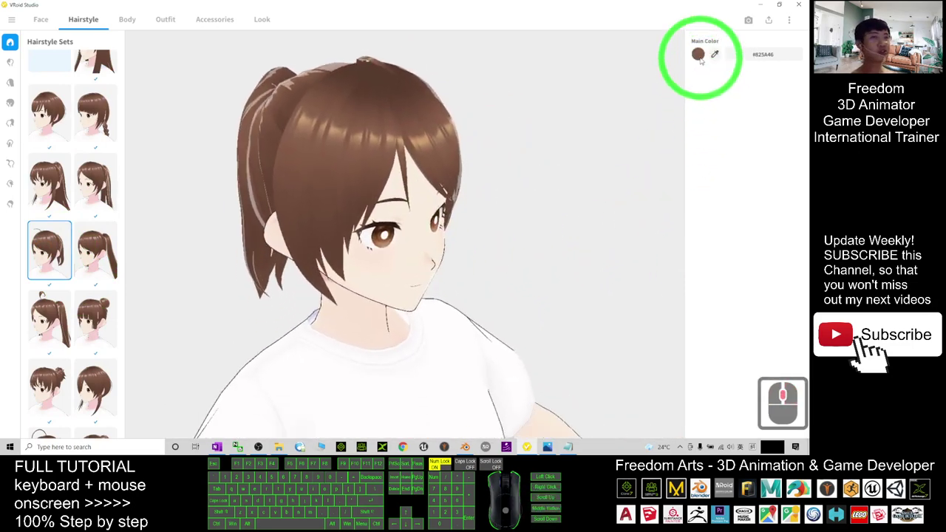
- Set the hairstyle's main color to purple #684682 and check the hair from the other side
click(697, 60)
click(647, 107)
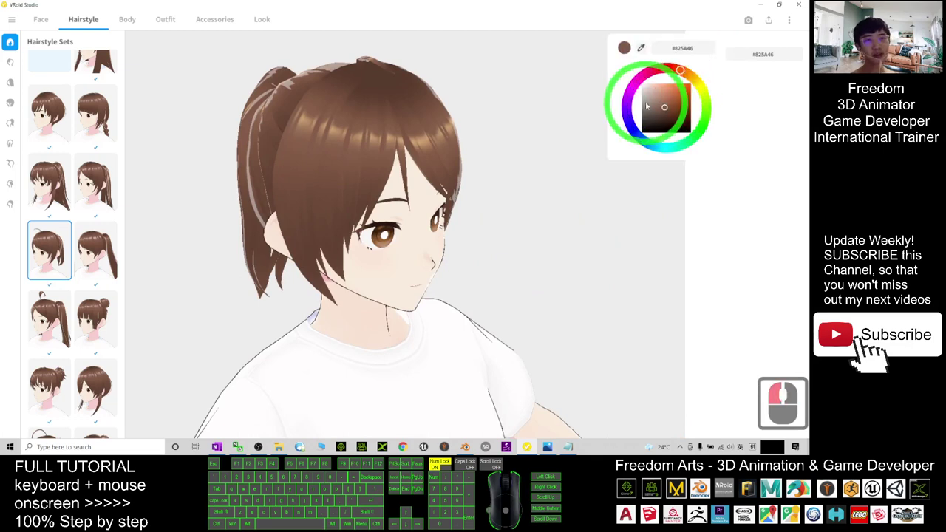
drag(649, 74, 574, 176)
right_click(566, 216)
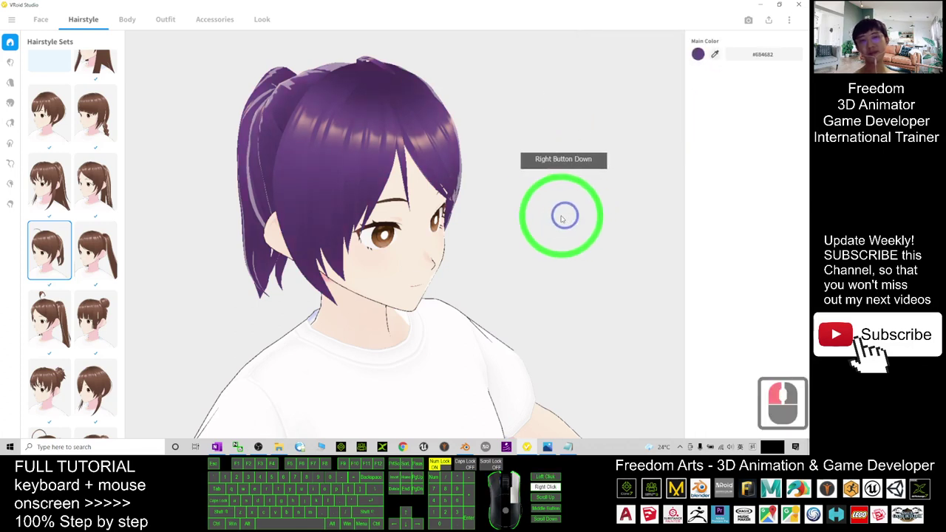
middle_drag(569, 220, 554, 229)
right_drag(481, 215, 431, 208)
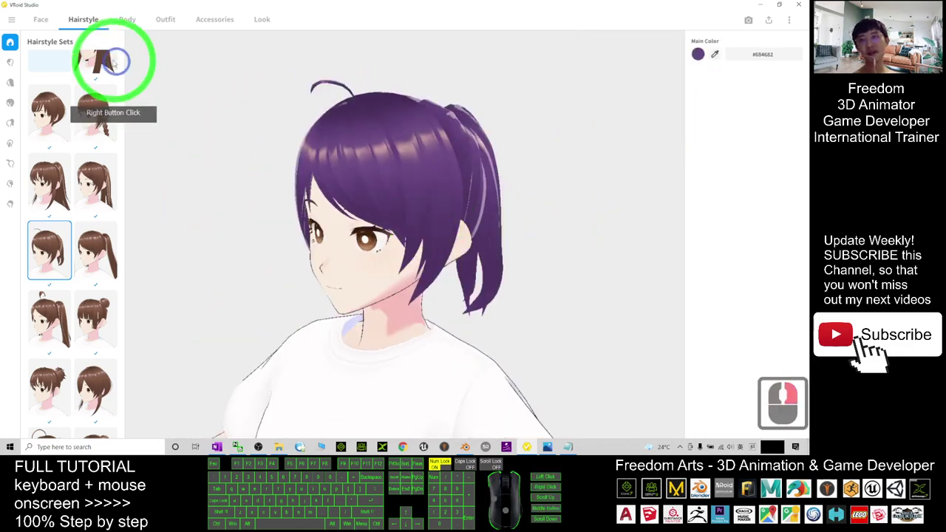
- Set the iris color of both eyes to green #6B9E33 and check the face from an angle
click(46, 20)
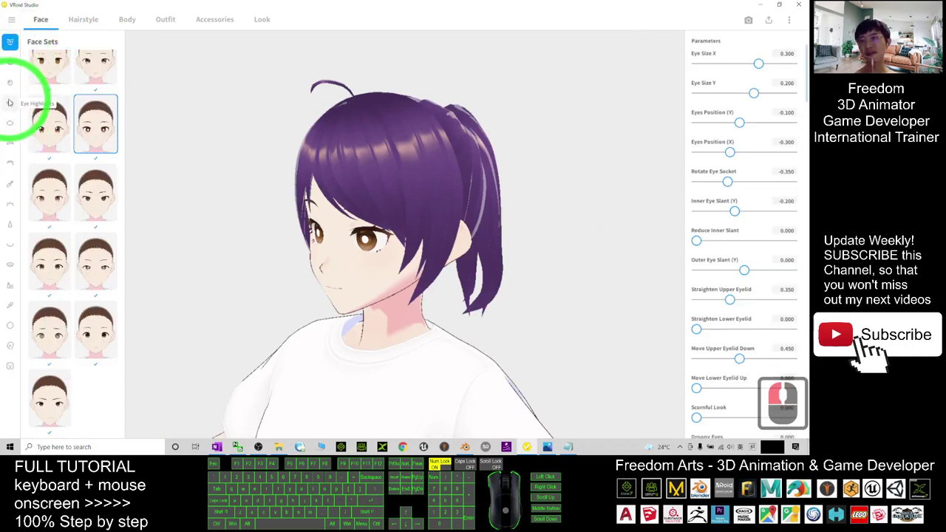
click(9, 83)
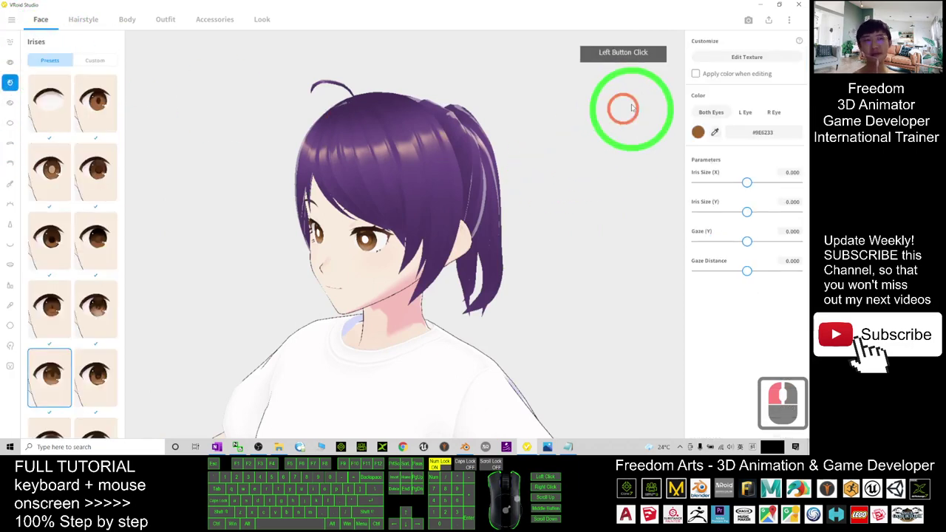
click(700, 134)
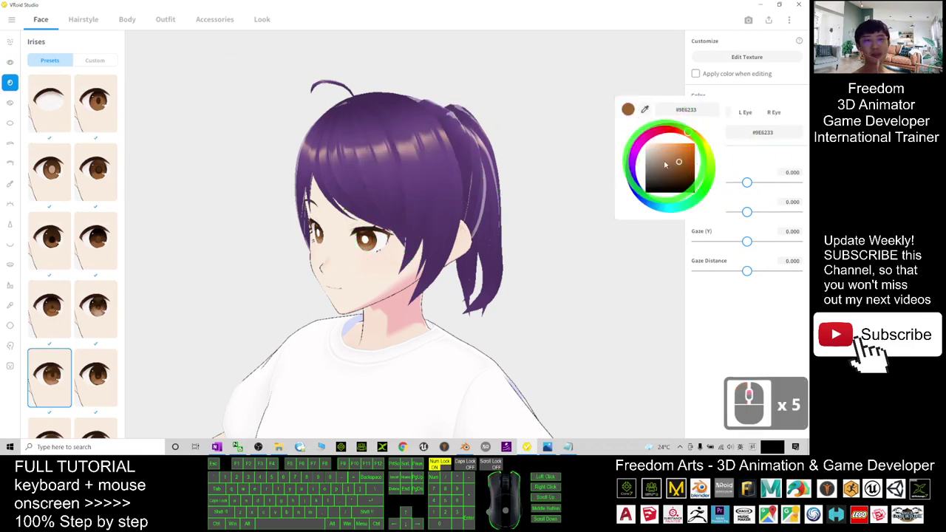
mouse_move(707, 170)
mouse_down()
mouse_move(706, 158)
mouse_move(688, 181)
mouse_move(658, 191)
mouse_move(634, 168)
mouse_move(629, 133)
mouse_move(669, 137)
mouse_move(710, 167)
mouse_up()
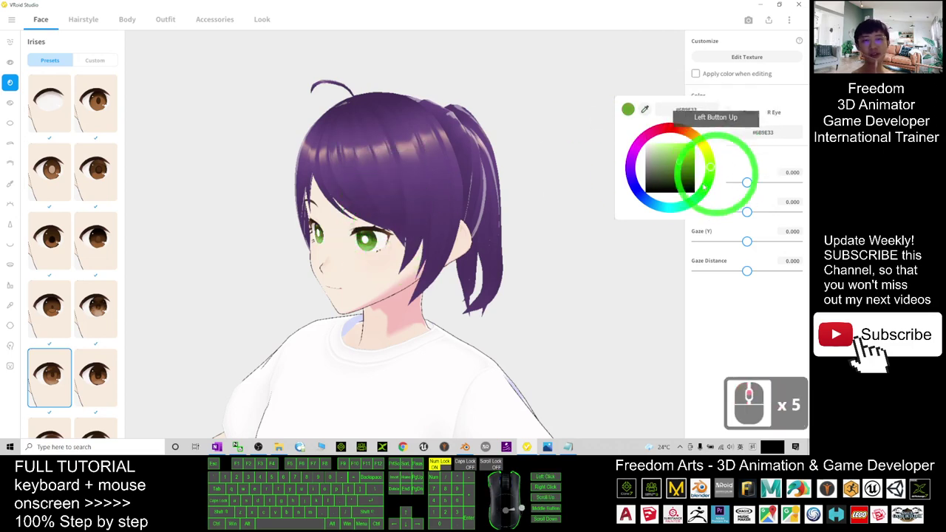
click(612, 247)
right_drag(501, 286, 532, 286)
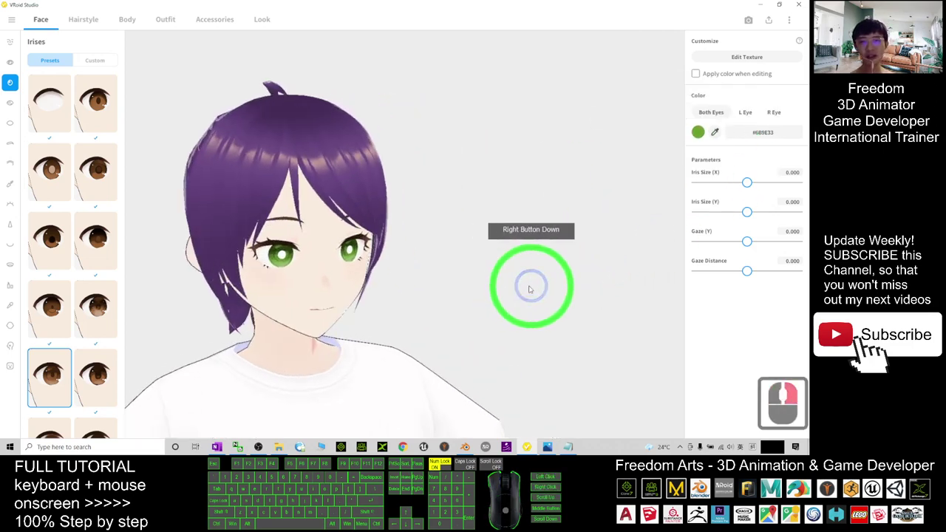
scroll(313, 287, up, 2)
scroll(395, 288, down, 3)
shift+middle_drag(342, 318, 365, 287)
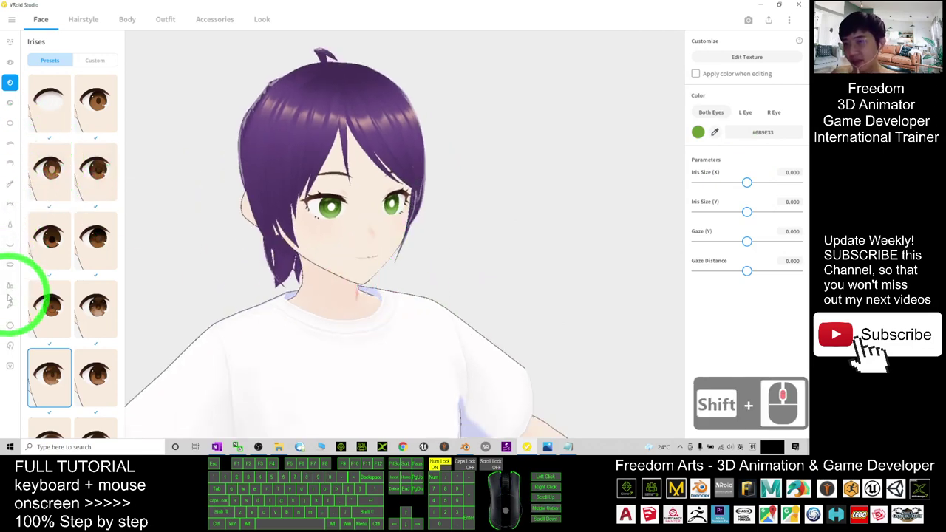
- Try two other lip presets, and apply the one with the clearly tinted pink lips
click(10, 285)
scroll(485, 213, up, 6)
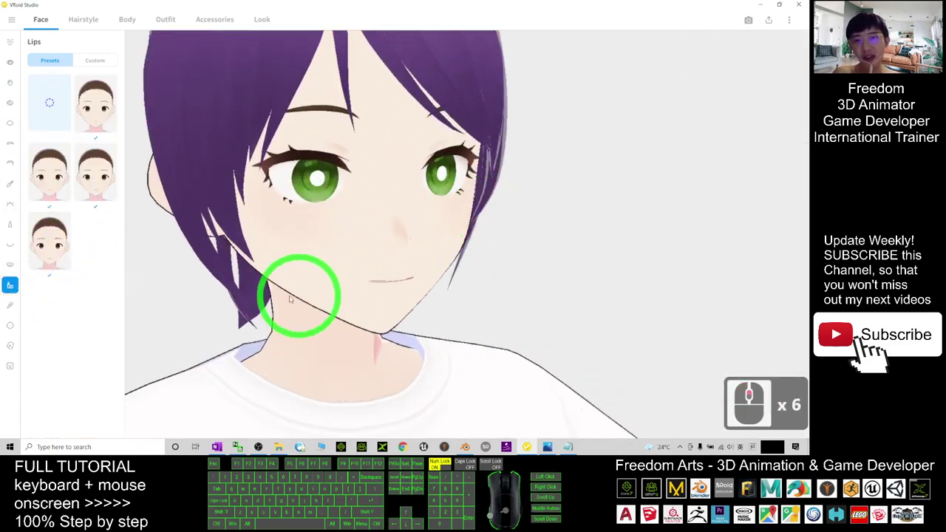
click(96, 109)
click(94, 182)
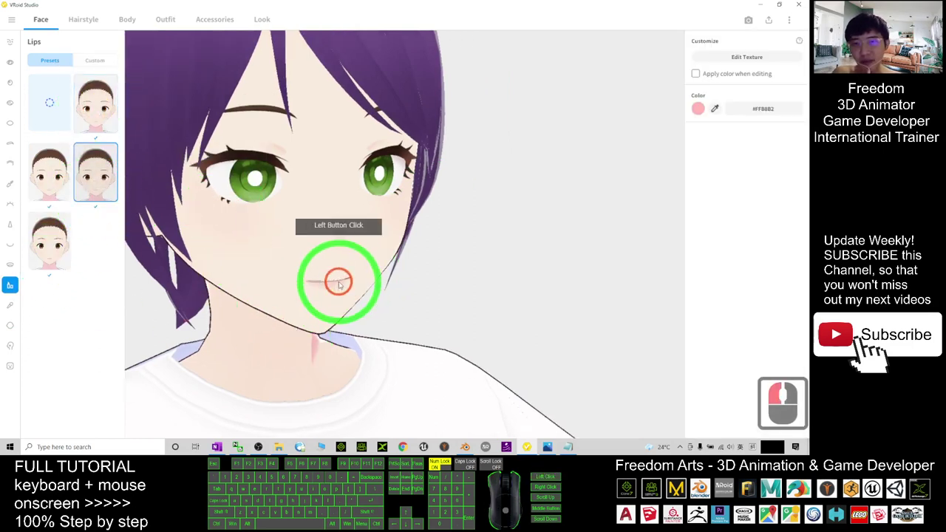
click(48, 178)
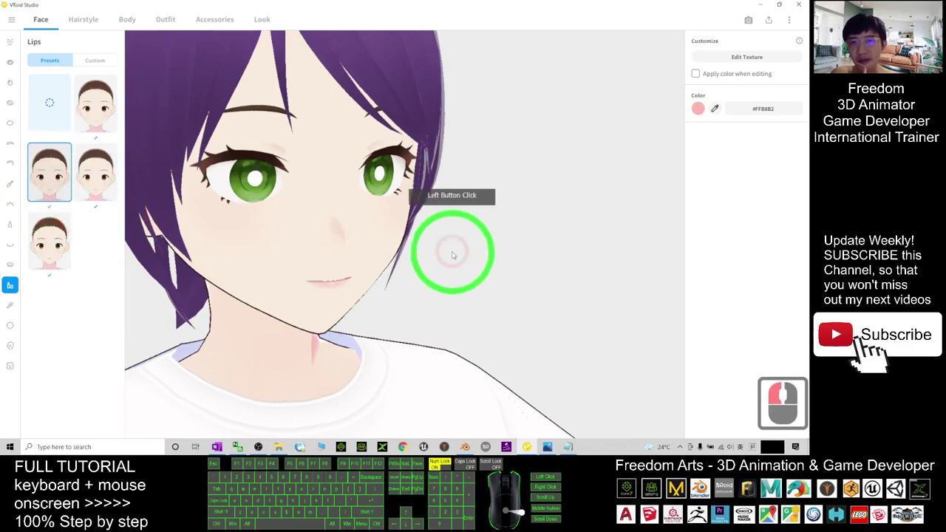
- Examine the character's full figure and look through the whole-body parameters from head and neck to chest and arms
scroll(537, 258, down, 10)
mouse_move(555, 262)
right_down()
mouse_move(511, 254)
mouse_move(540, 269)
right_up()
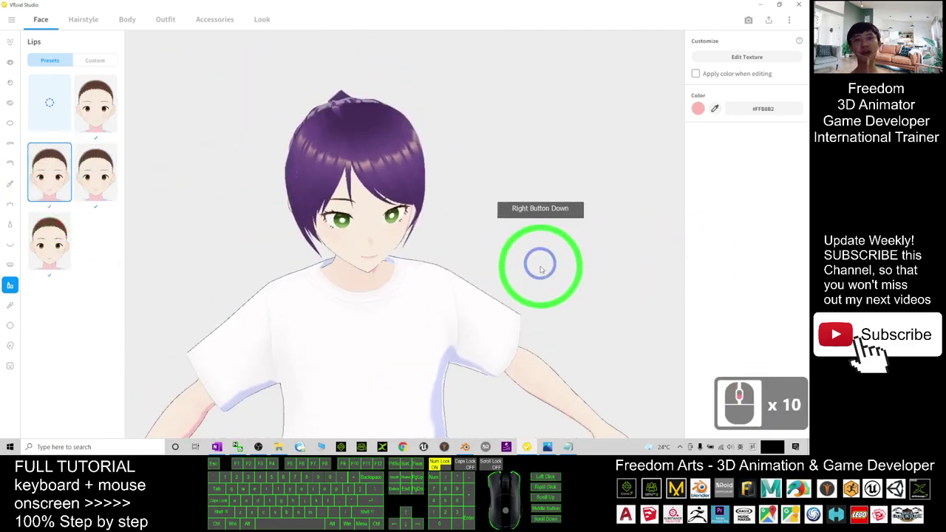
scroll(541, 269, down, 3)
middle_drag(443, 313, 455, 217)
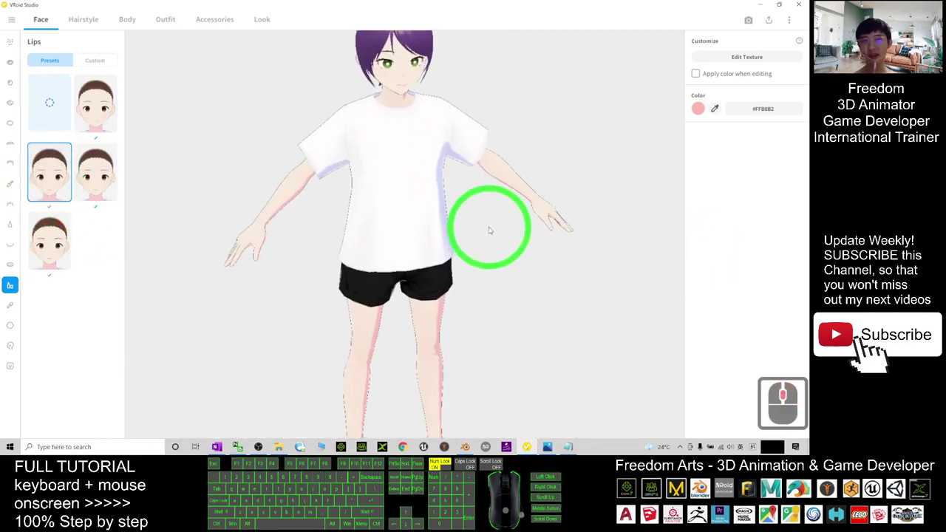
scroll(492, 244, down, 10)
right_drag(496, 254, 106, 22)
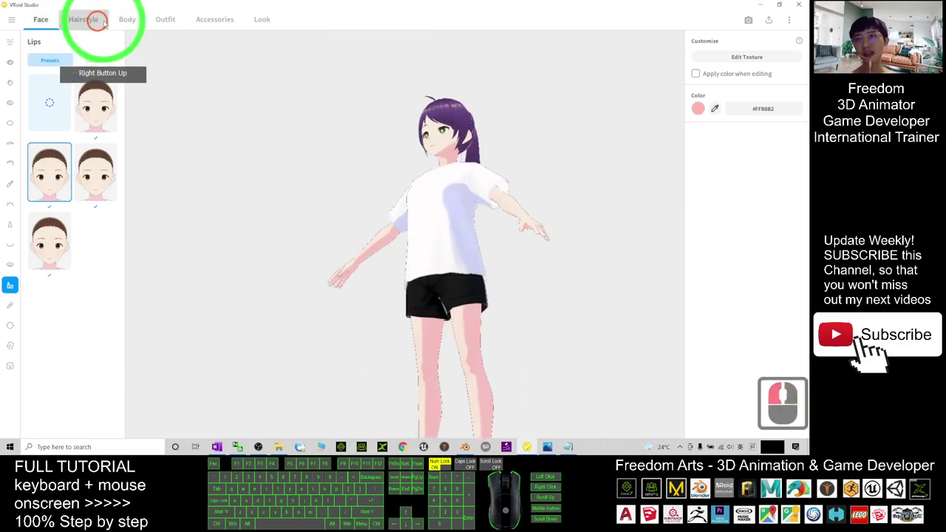
click(96, 19)
click(126, 19)
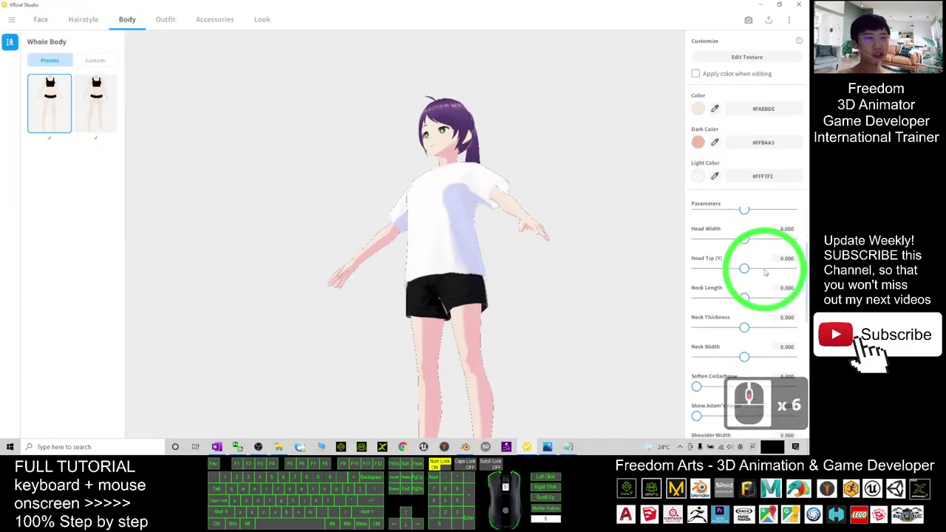
scroll(766, 273, down, 3)
right_drag(500, 205, 708, 253)
scroll(728, 274, down, 5)
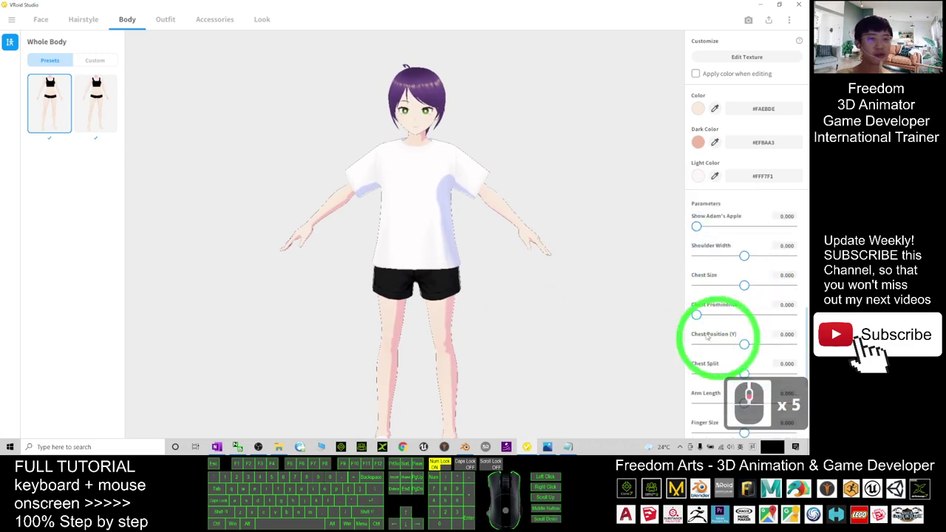
scroll(467, 155, up, 12)
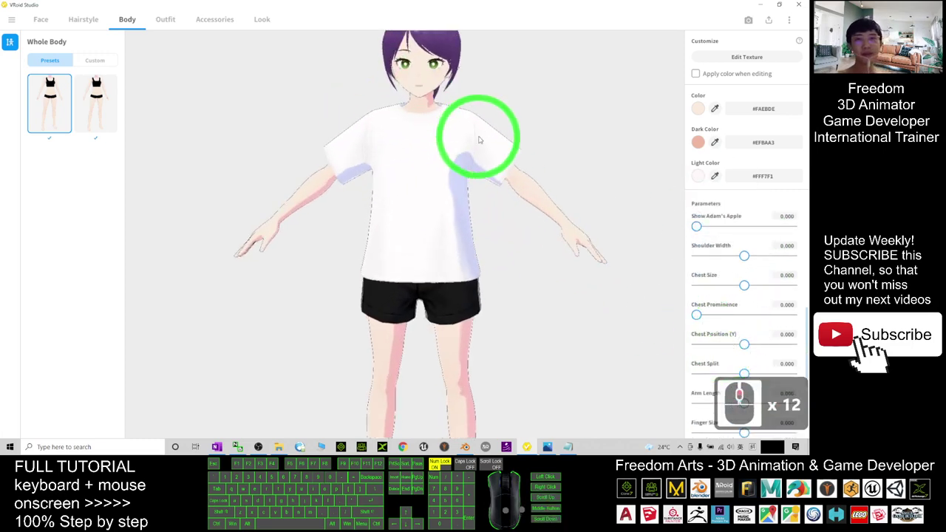
scroll(262, 120, up, 8)
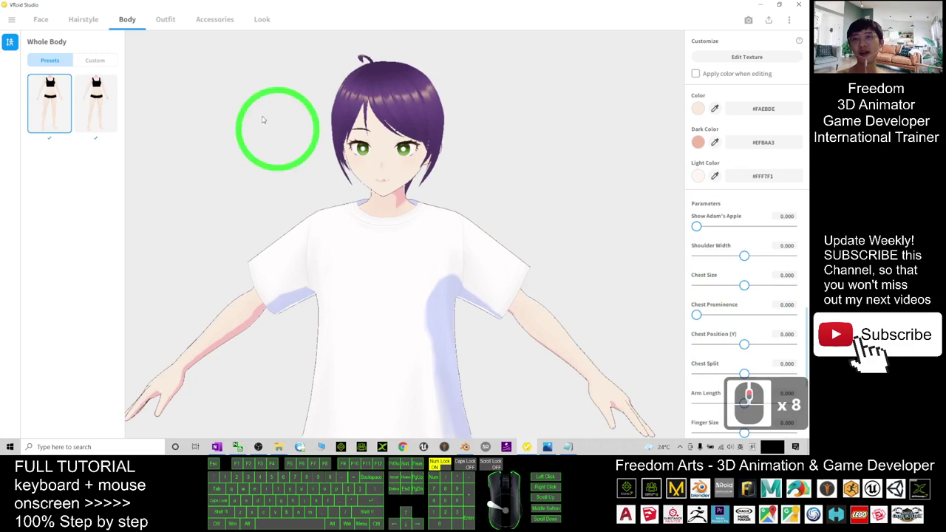
- Dress the character in the sailor school uniform set with the navy pleated skirt and check the full outfit
click(172, 26)
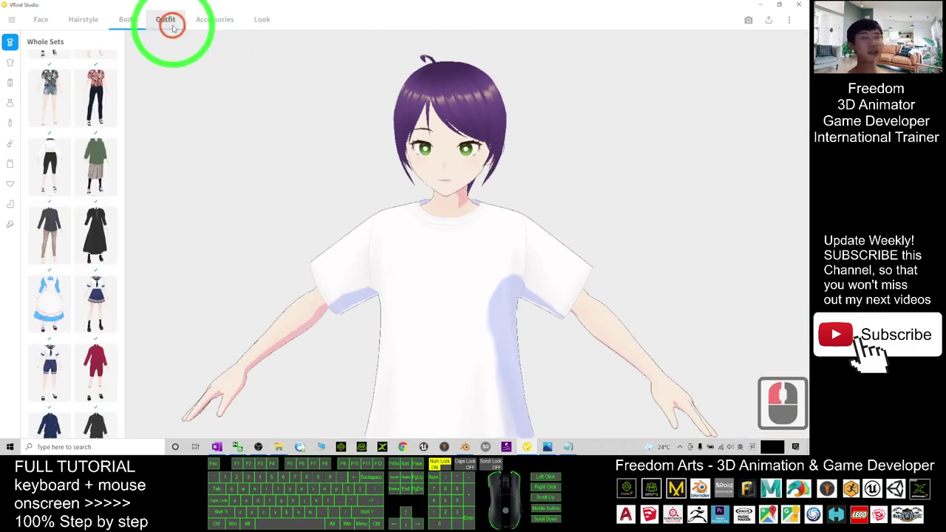
click(96, 303)
scroll(495, 307, down, 20)
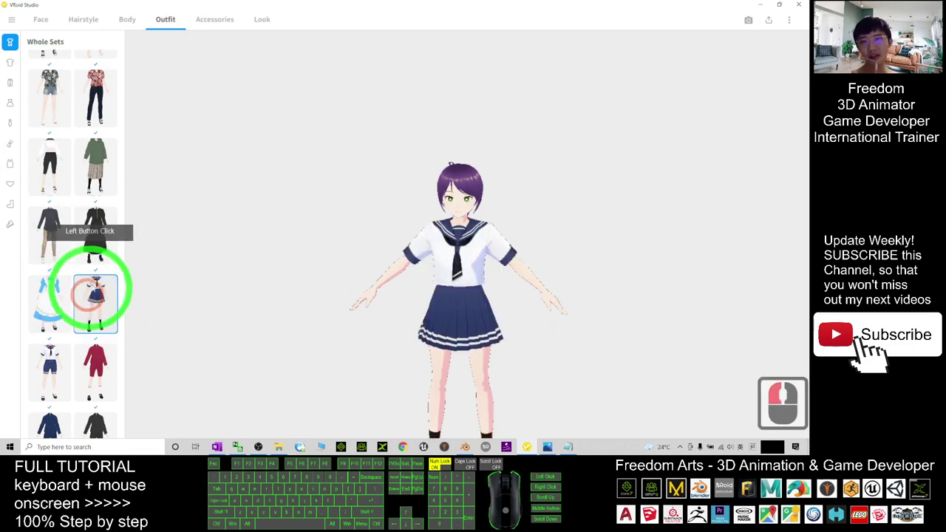
scroll(514, 319, up, 7)
right_drag(514, 320, 499, 236)
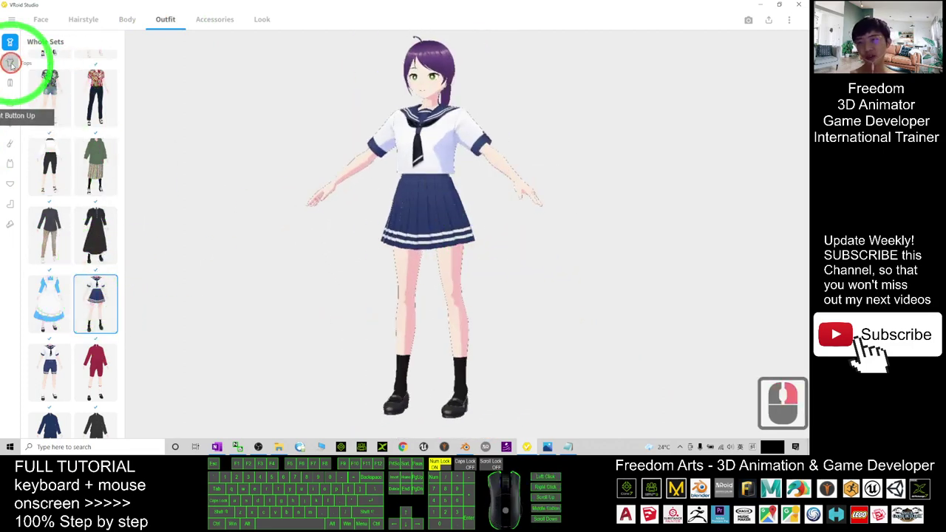
- Look through the tops, and swap the navy skirt for the pink plaid pleated skirt
click(11, 63)
scroll(87, 280, down, 7)
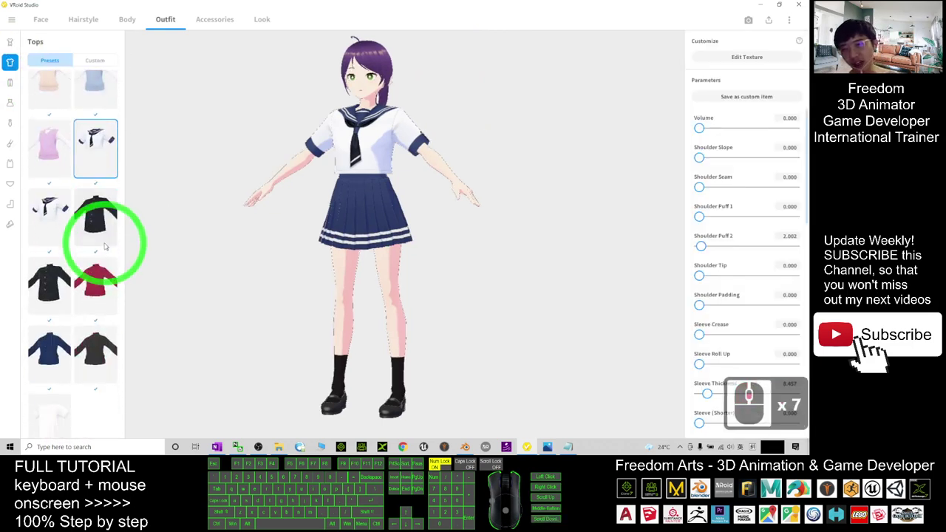
scroll(105, 246, down, 12)
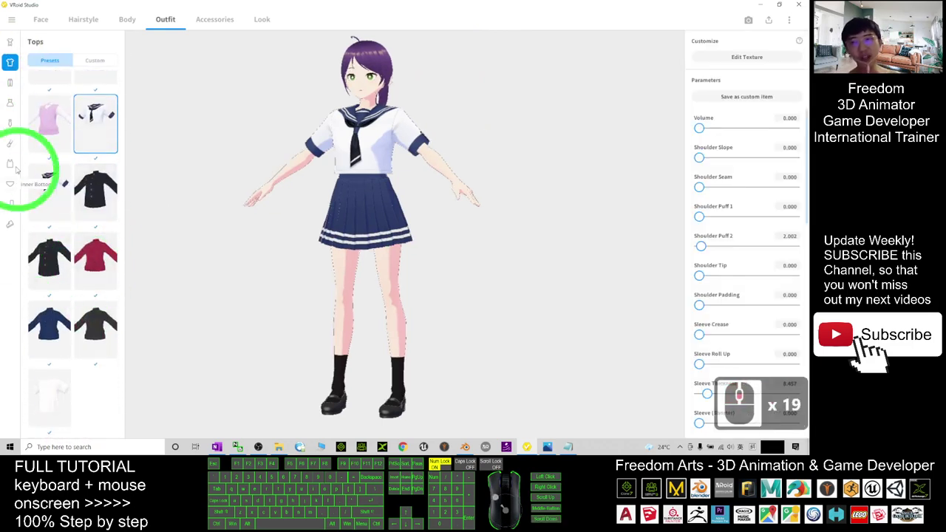
click(10, 83)
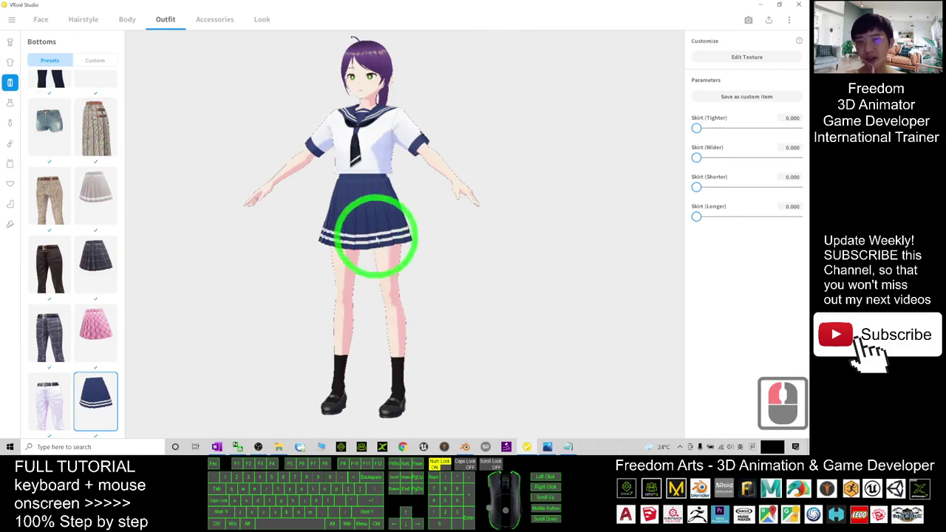
click(101, 318)
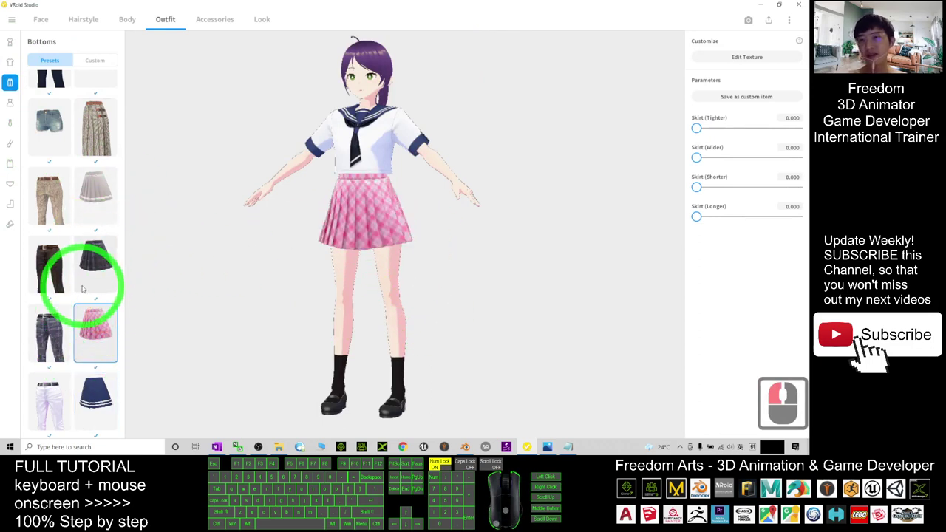
- Try the dark plaid skirt, and put the navy pleated skirt with white hem stripes back on the character
click(100, 257)
click(100, 383)
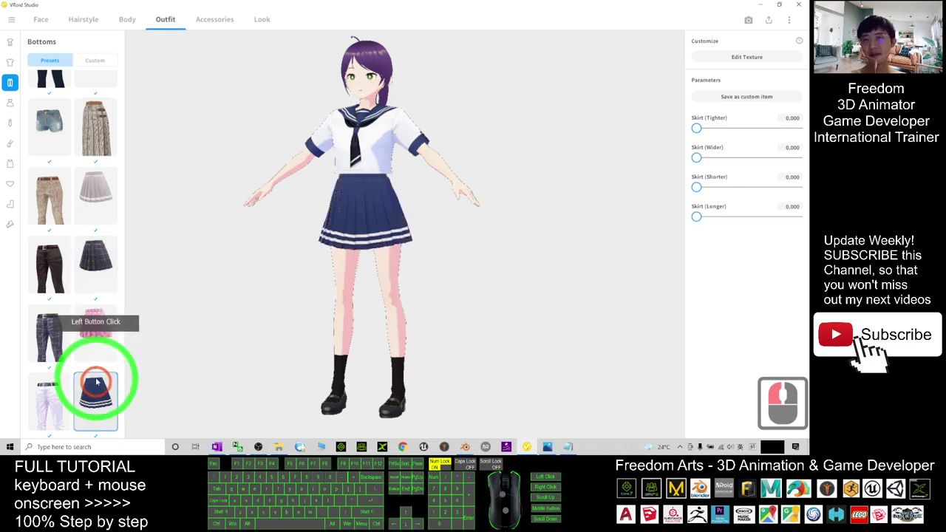
scroll(85, 213, down, 8)
scroll(85, 213, down, 3)
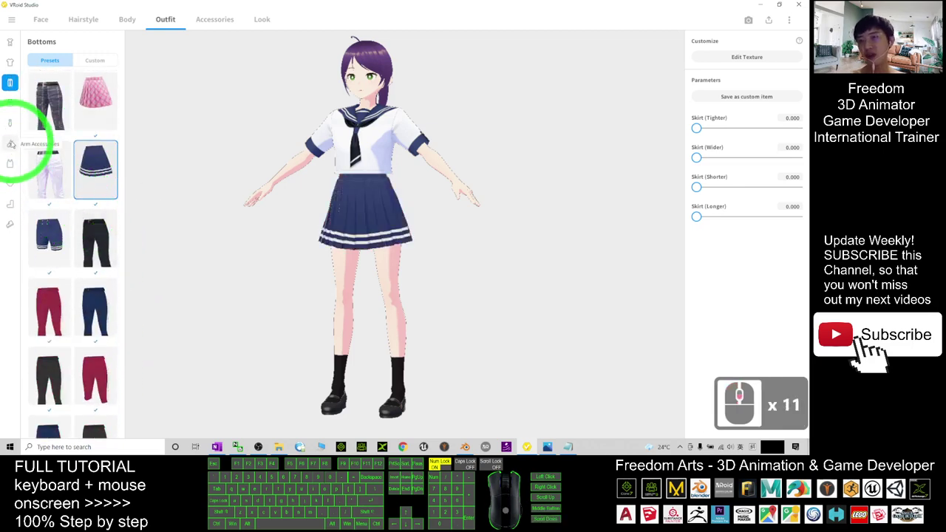
- Swap the black shoes for the white strappy platform sandals, view them on the character, and open the accessories section
click(12, 226)
click(58, 268)
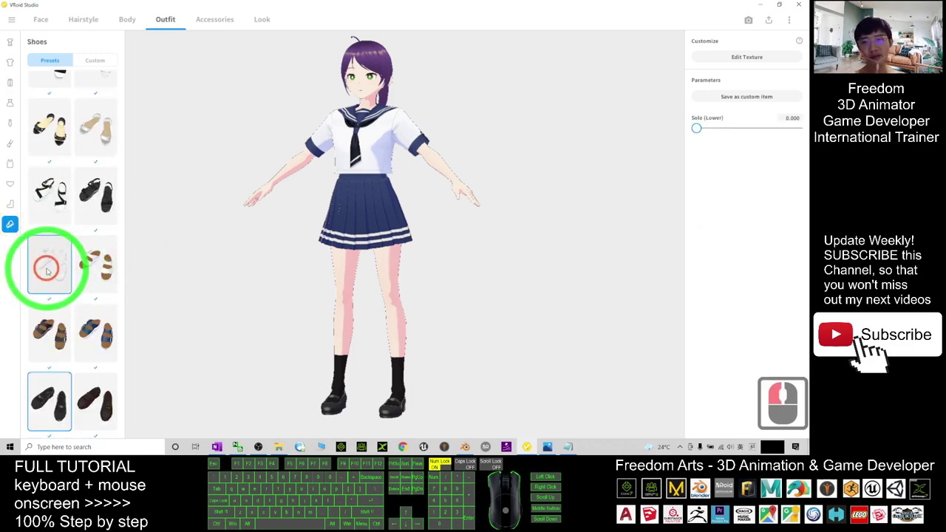
mouse_move(418, 260)
right_down()
mouse_move(476, 258)
mouse_move(422, 264)
right_up()
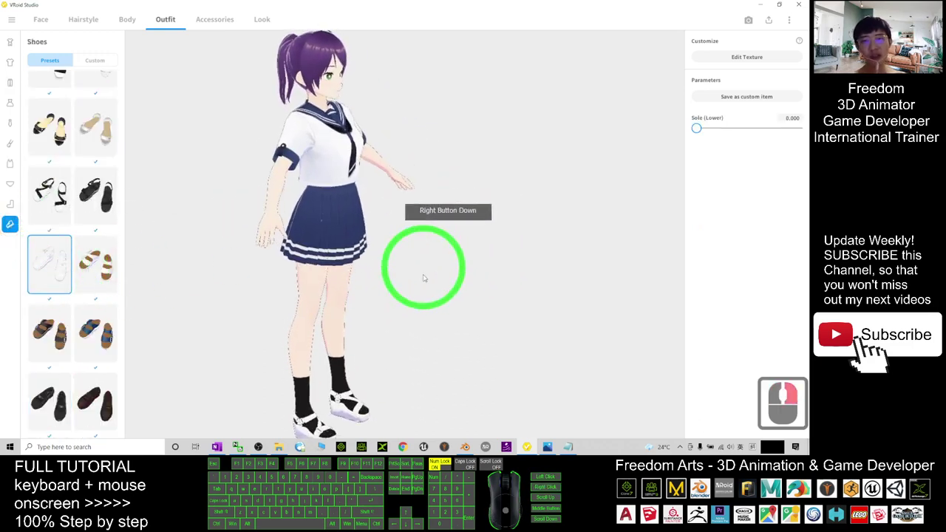
scroll(426, 302, down, 12)
right_drag(437, 302, 399, 244)
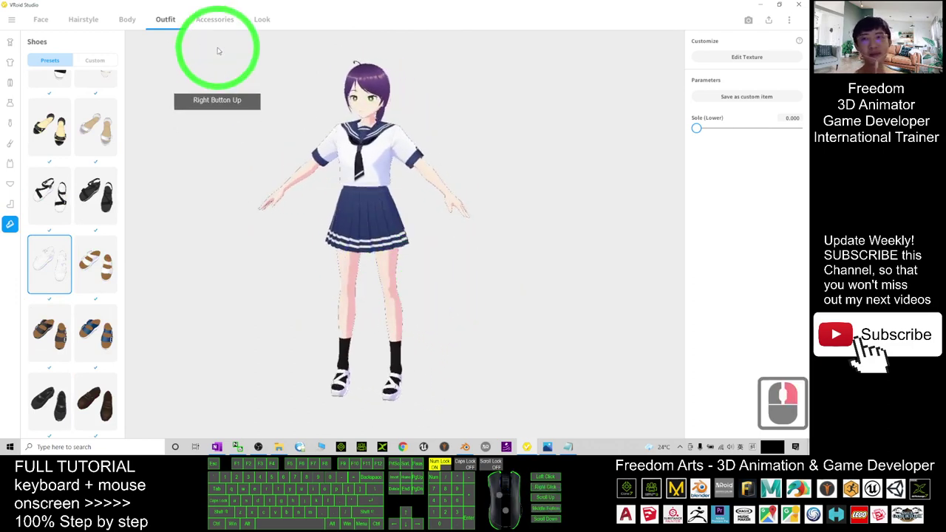
click(214, 19)
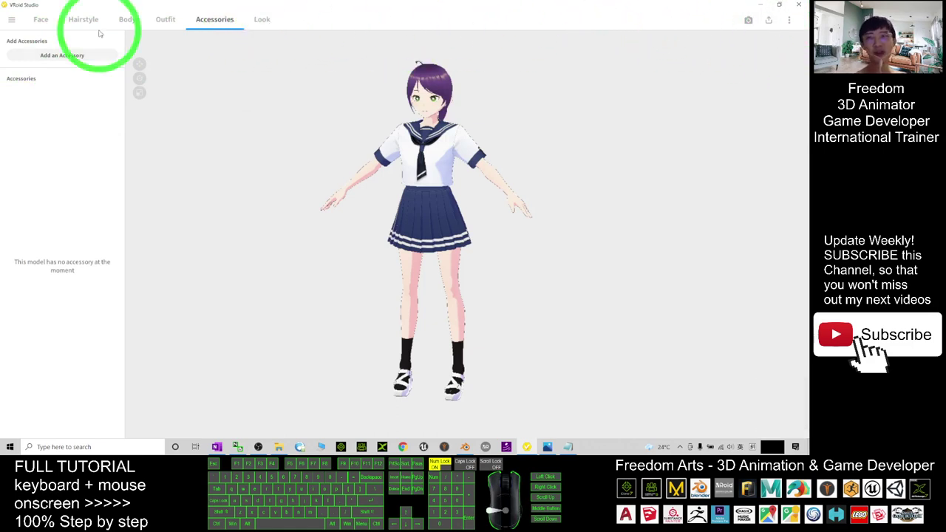
- Begin saving the model under a new name, and create a folder named "vroid female 01" on the desktop
click(14, 21)
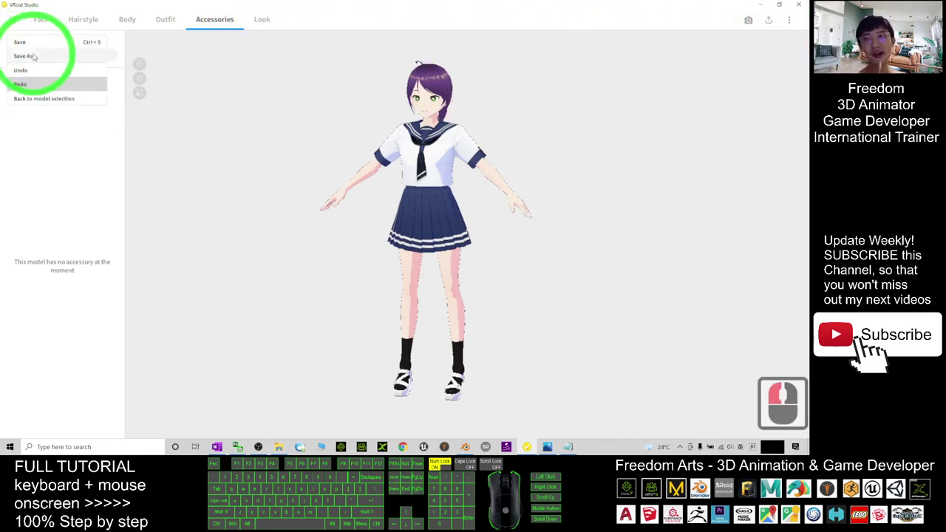
click(33, 57)
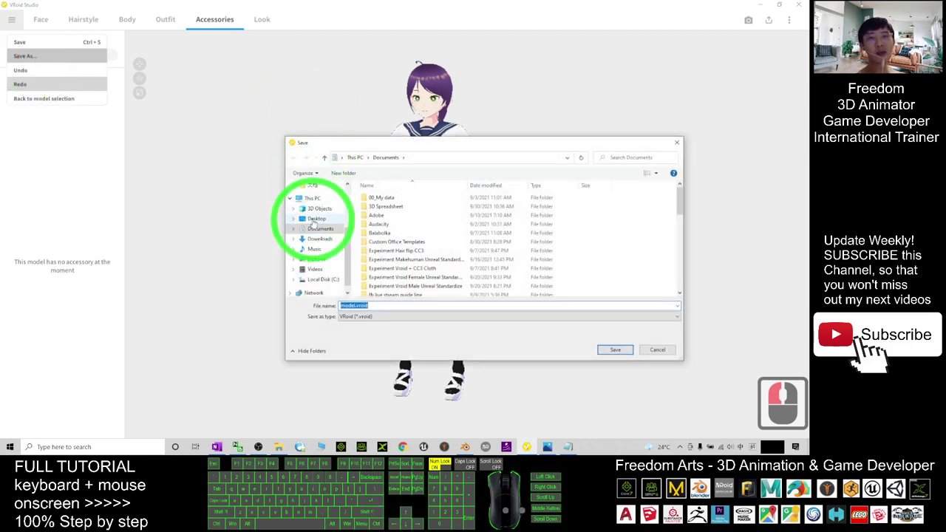
click(315, 220)
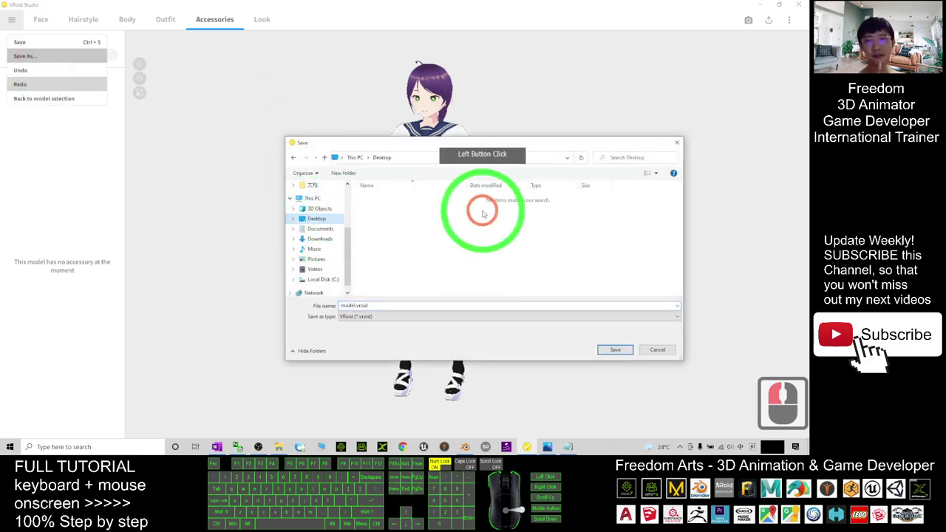
right_click(413, 213)
click(448, 301)
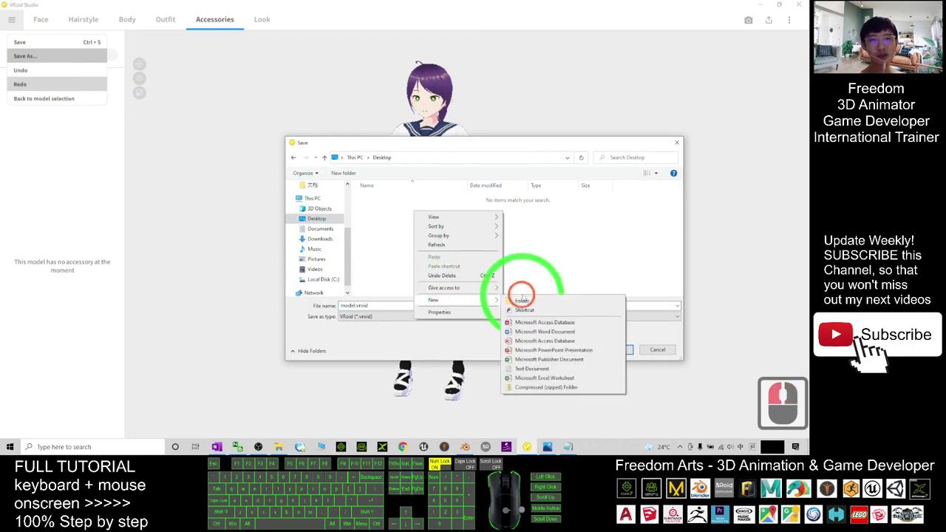
click(523, 302)
click(523, 303)
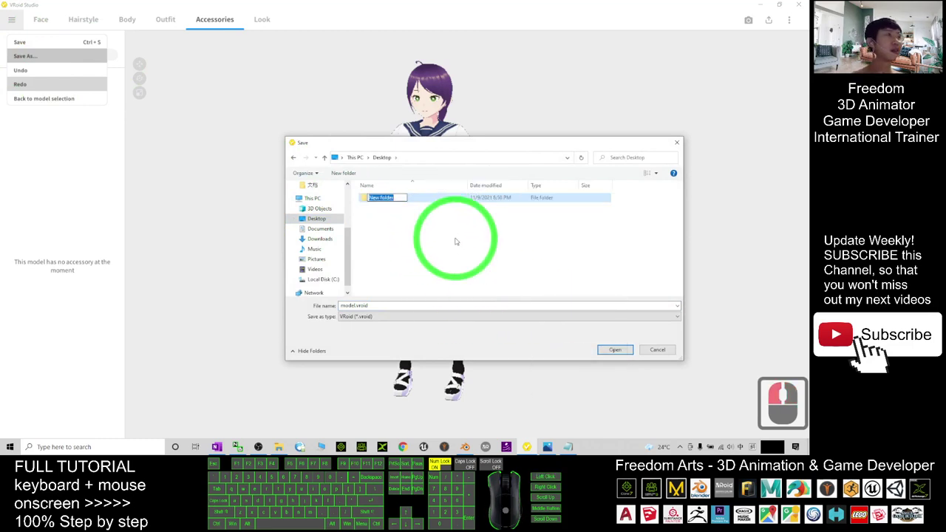
text(Femal)
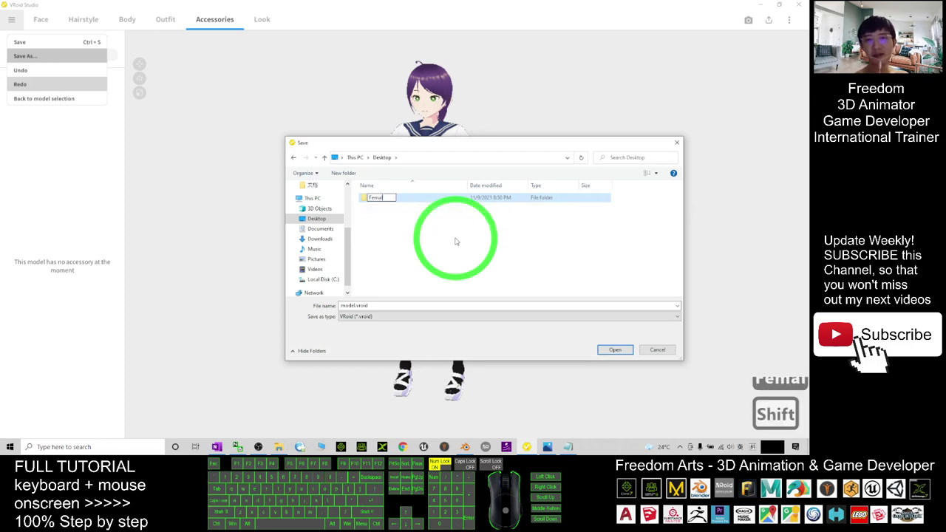
text(v)
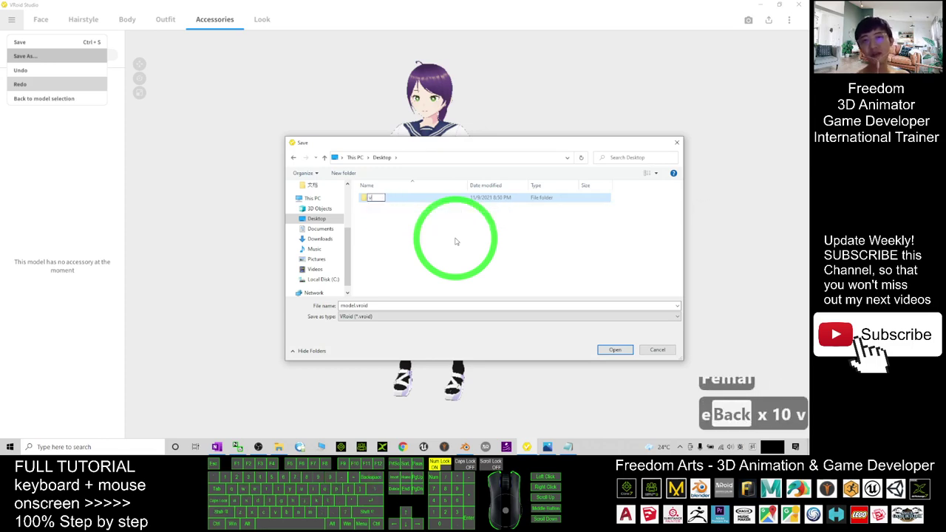
text(roid female ()
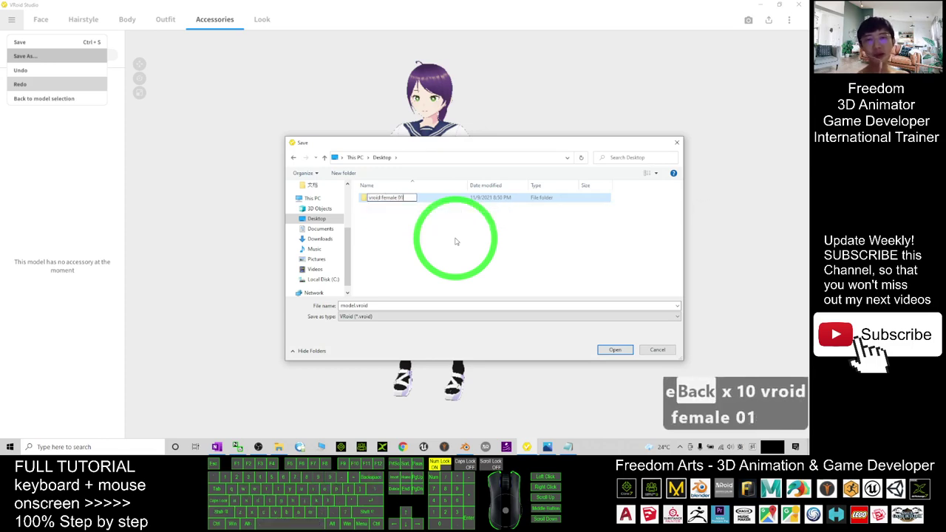
- Save the model as "vroid female 01" in VRoid format inside the new vroid female 01 folder
double_click(390, 196)
click(365, 304)
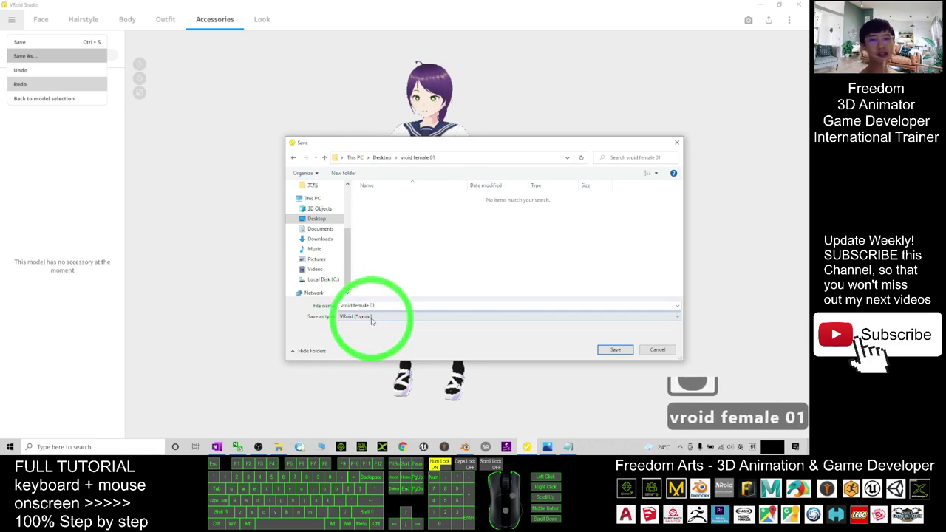
click(615, 350)
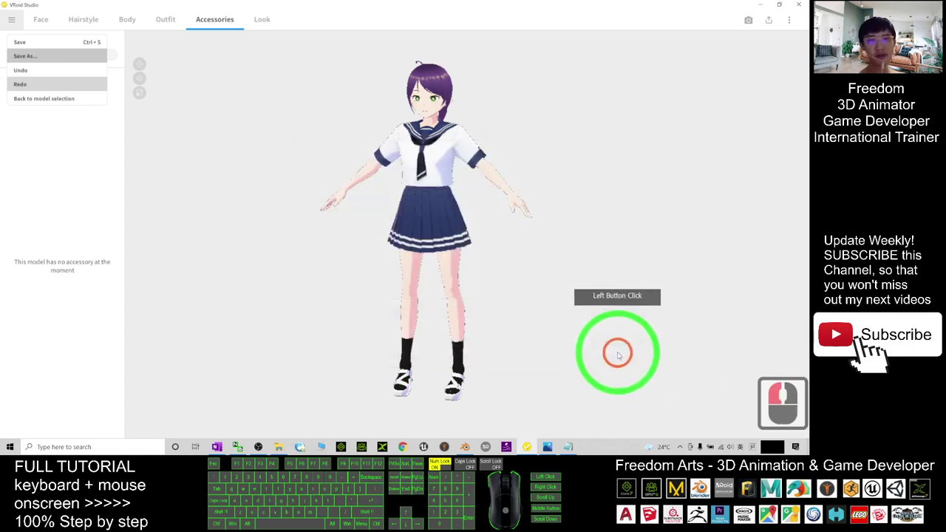
- Inspect the saved model file in the desktop folder vroid female 01, and return to the maximized VRoid Studio window showing the face settings
drag(431, 10, 548, 60)
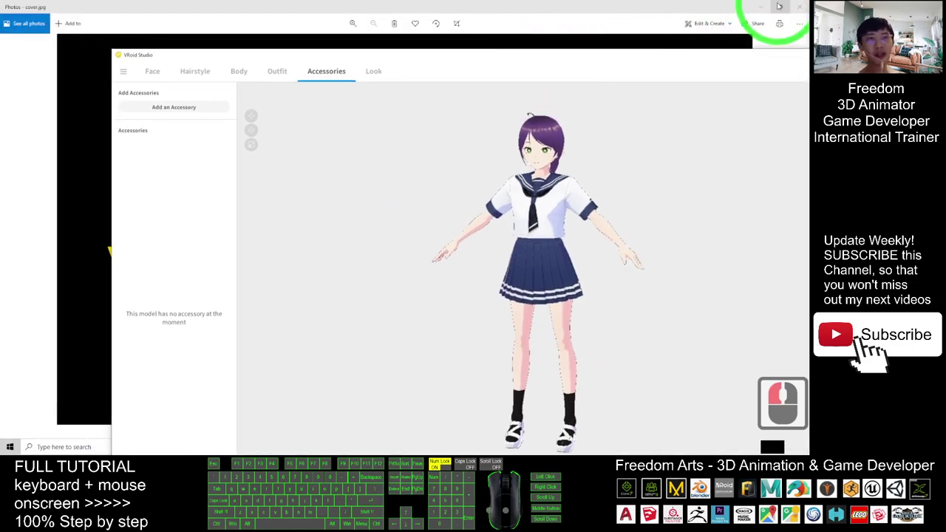
click(779, 6)
click(765, 8)
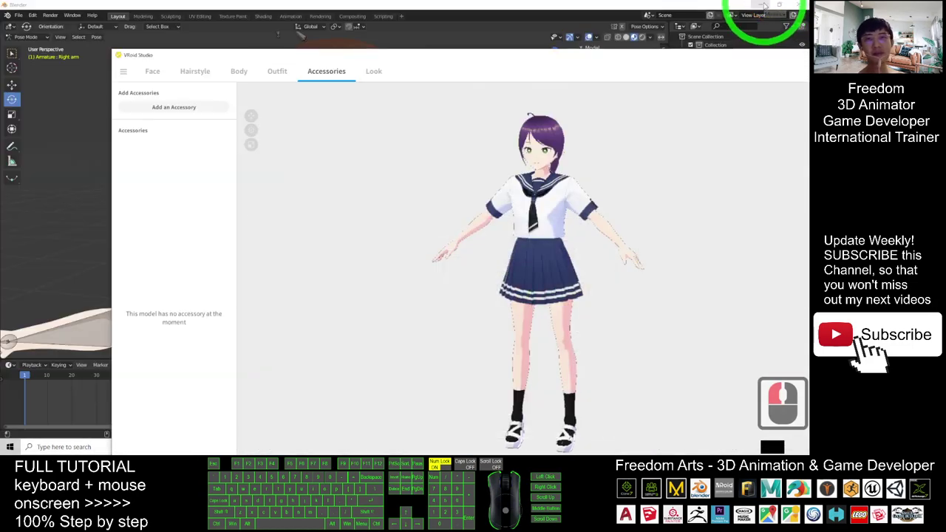
click(764, 6)
click(30, 54)
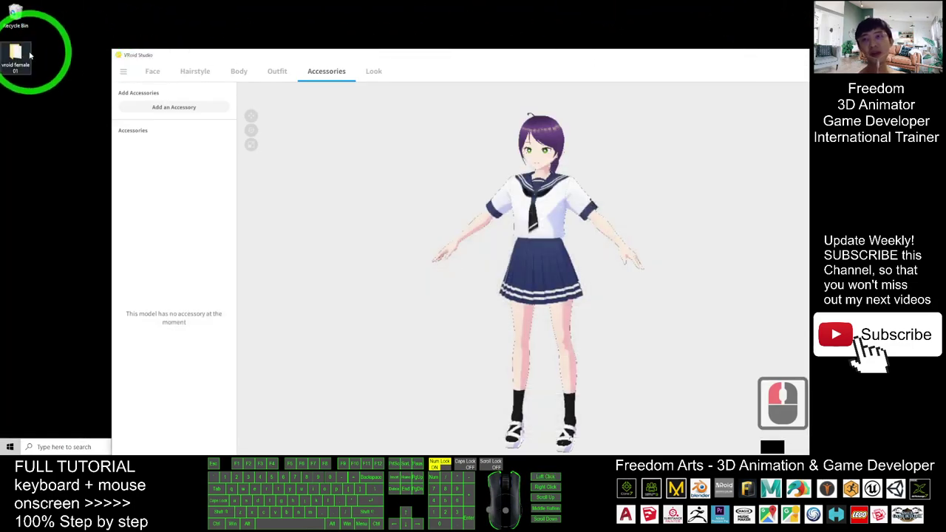
double_click(363, 123)
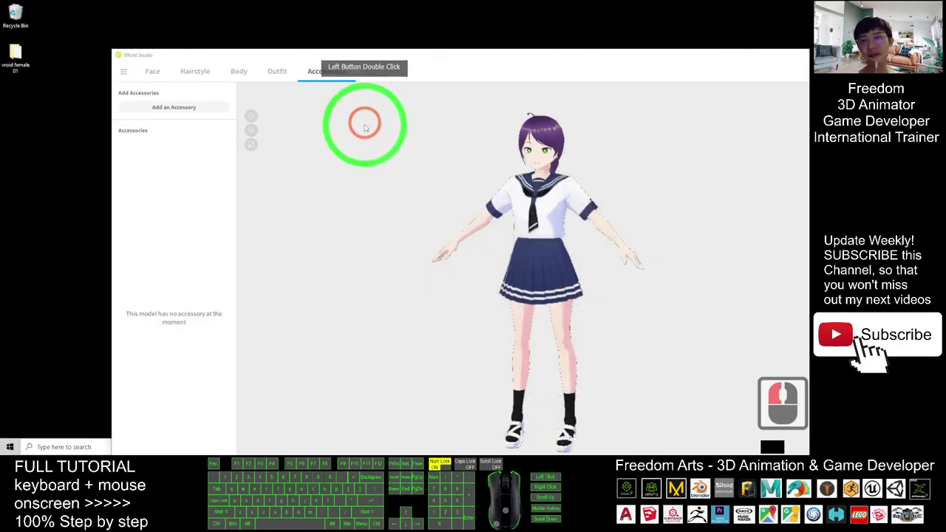
drag(470, 112, 348, 93)
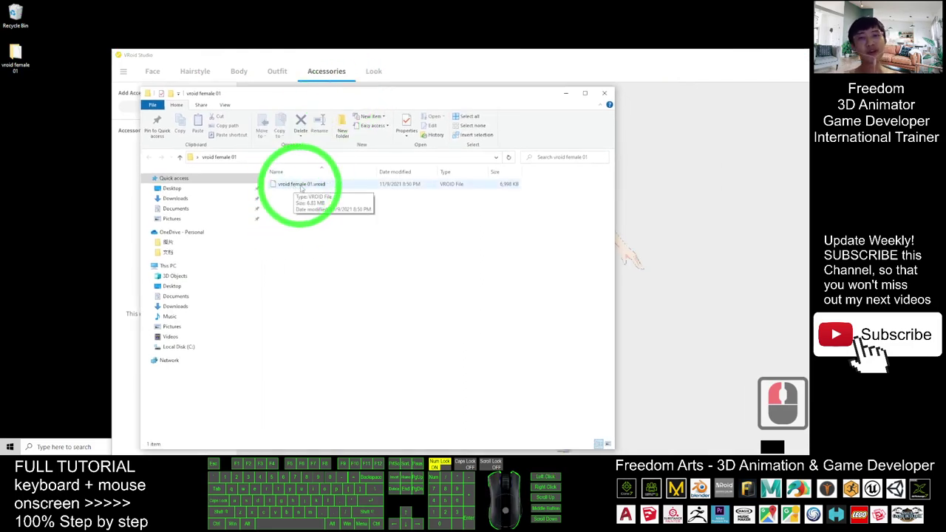
click(621, 109)
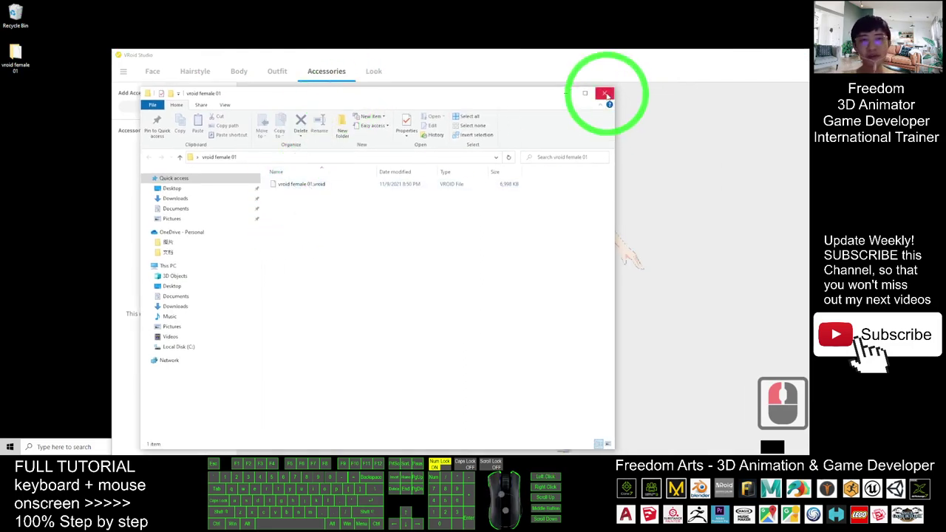
click(605, 94)
click(151, 70)
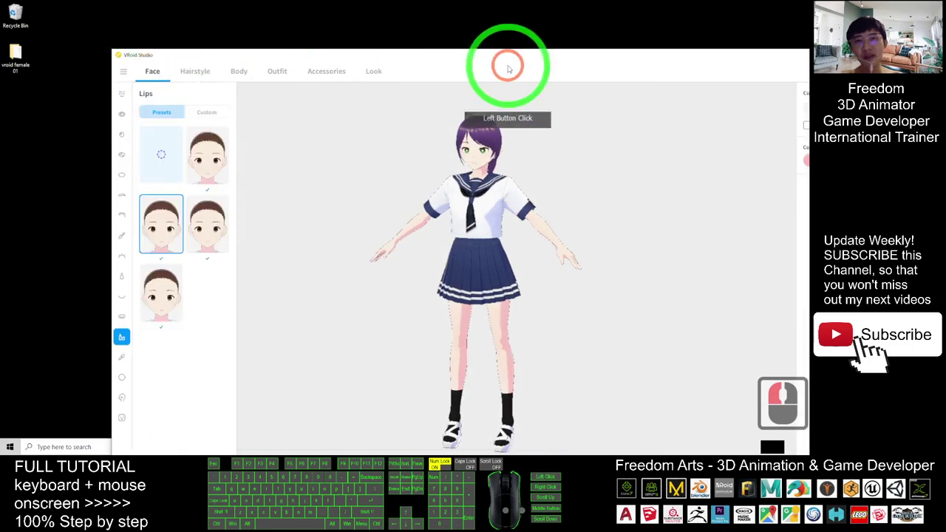
double_click(15, 53)
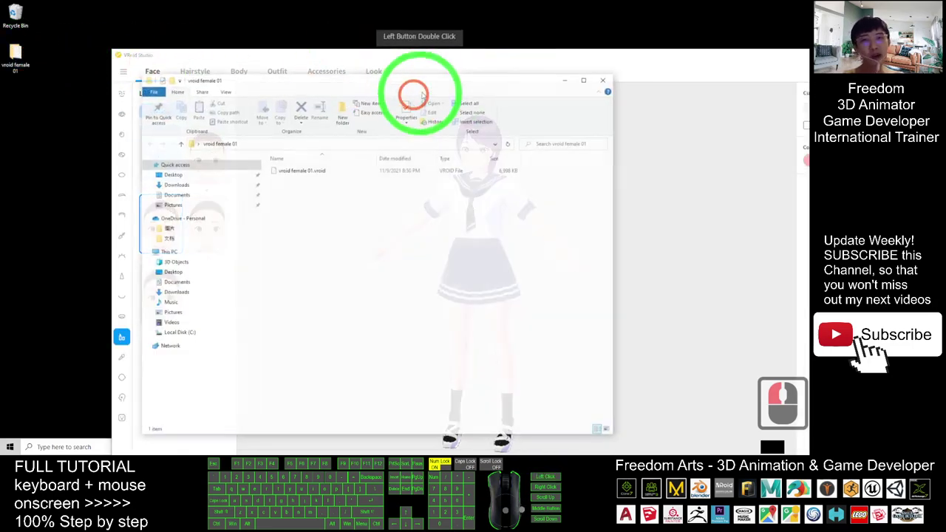
double_click(587, 52)
- Open the character for export as VRM and view its T-pose preview from different angles
click(424, 268)
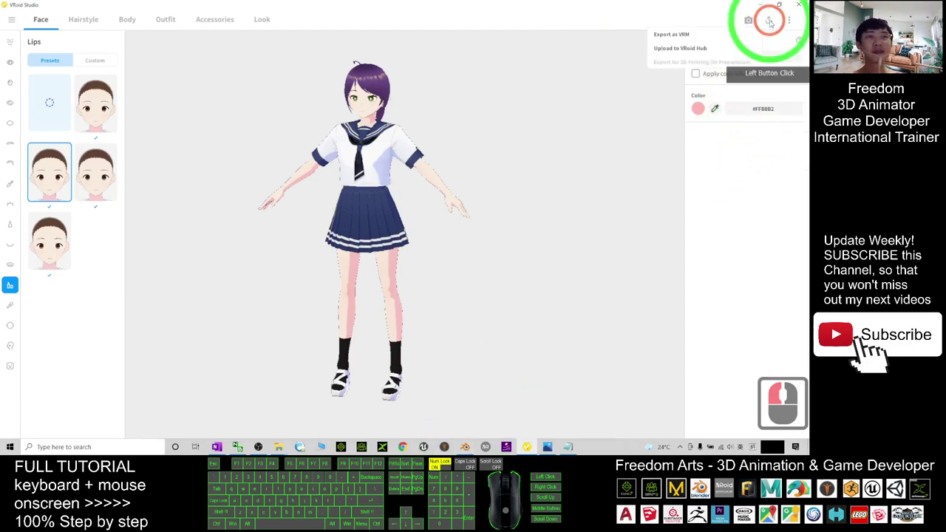
click(668, 37)
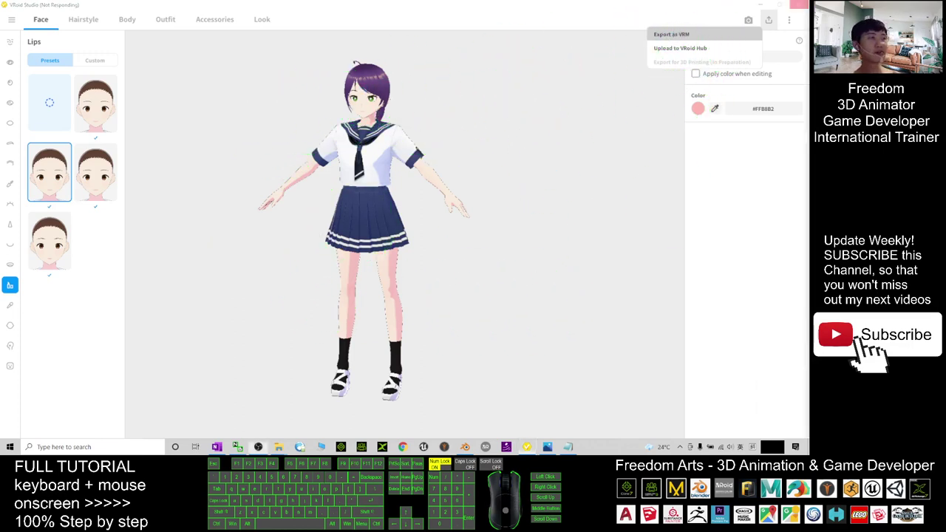
click(476, 347)
middle_drag(439, 315, 452, 214)
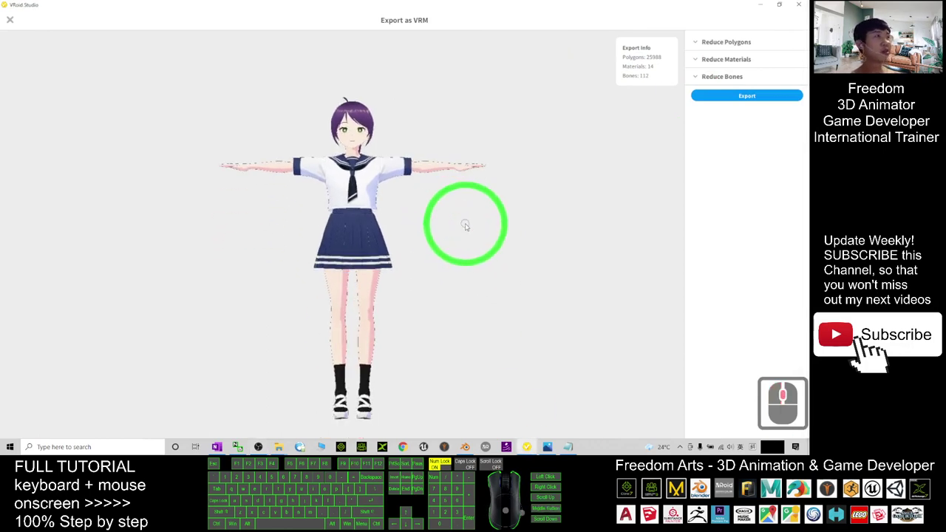
mouse_move(466, 226)
right_down()
mouse_move(456, 236)
mouse_move(490, 229)
mouse_move(395, 202)
mouse_move(472, 227)
mouse_move(414, 226)
mouse_move(454, 227)
right_up()
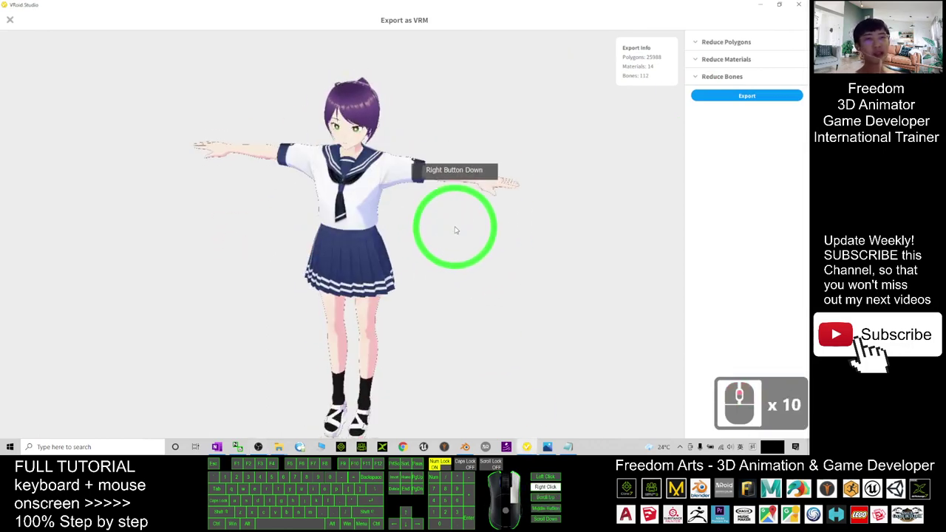
- Proceed to the VRM settings, and enter "a" for both the required title and creator
click(749, 97)
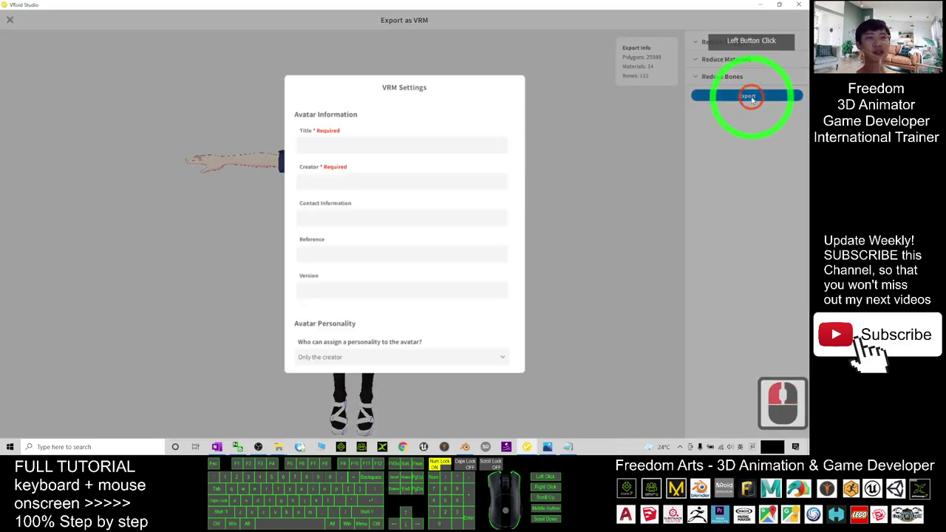
click(323, 146)
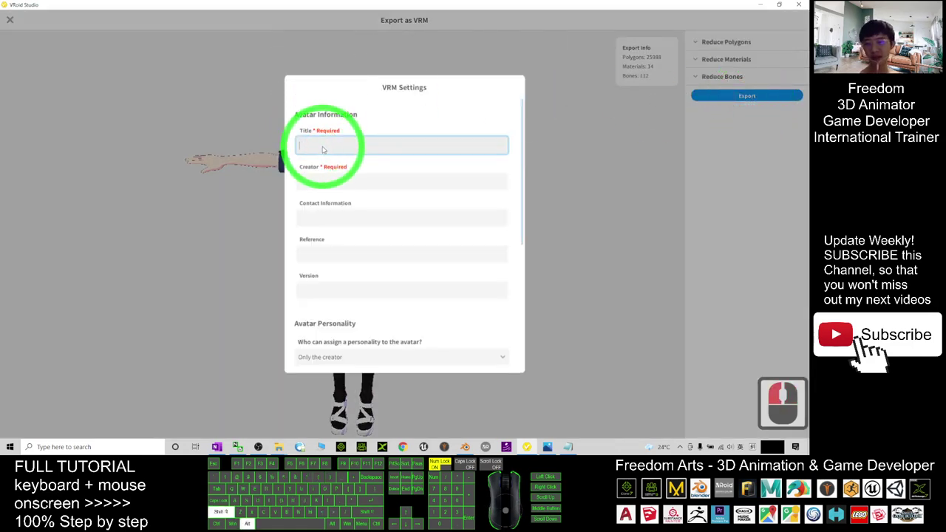
click(320, 184)
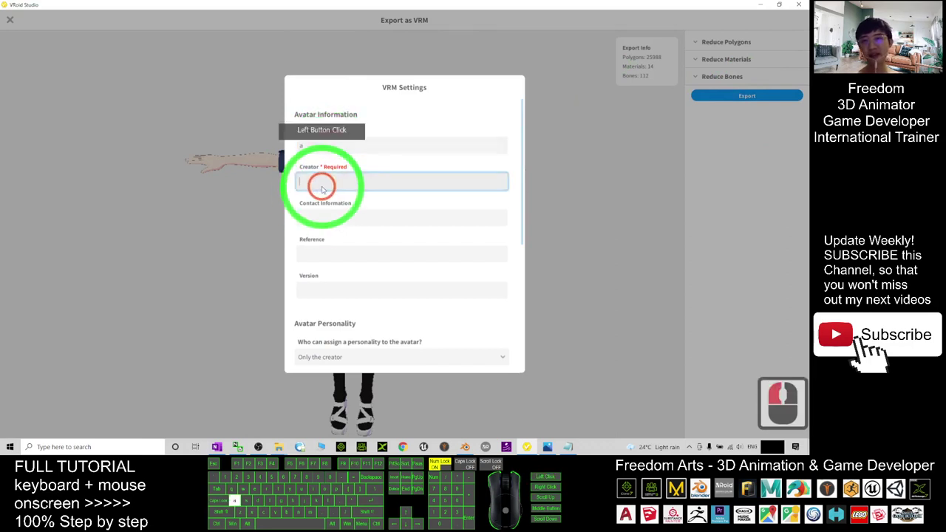
text(a)
scroll(402, 222, down, 20)
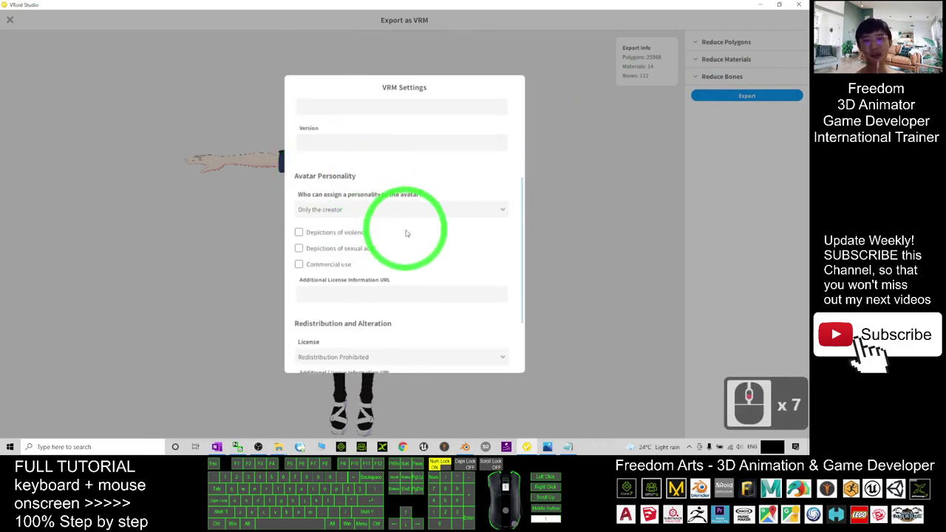
- Export the character as a VRM file named "vroid female 01" into the desktop folder vroid female 01
click(412, 333)
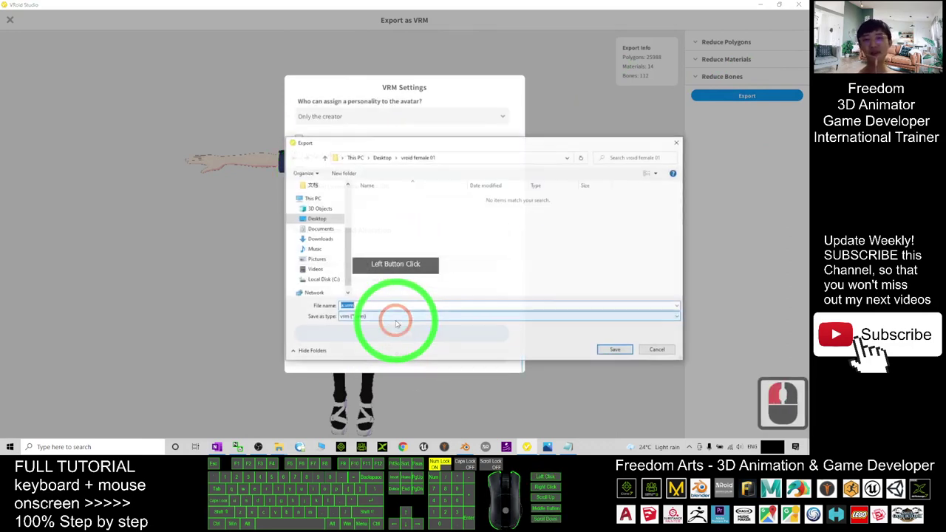
click(382, 158)
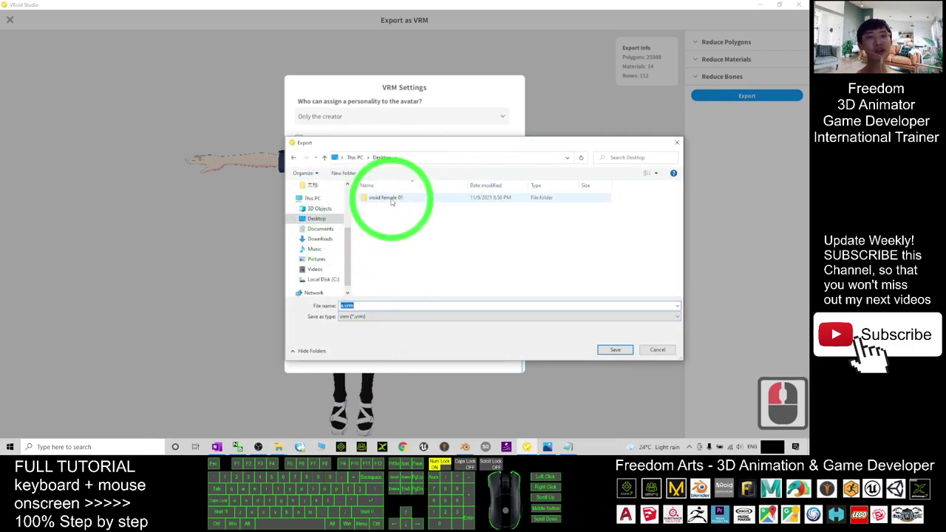
double_click(390, 199)
click(357, 306)
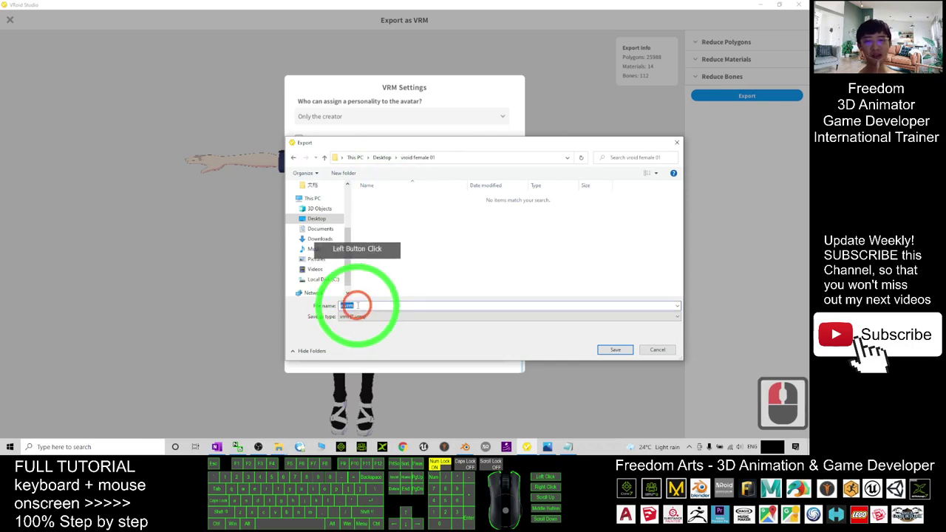
text(v)
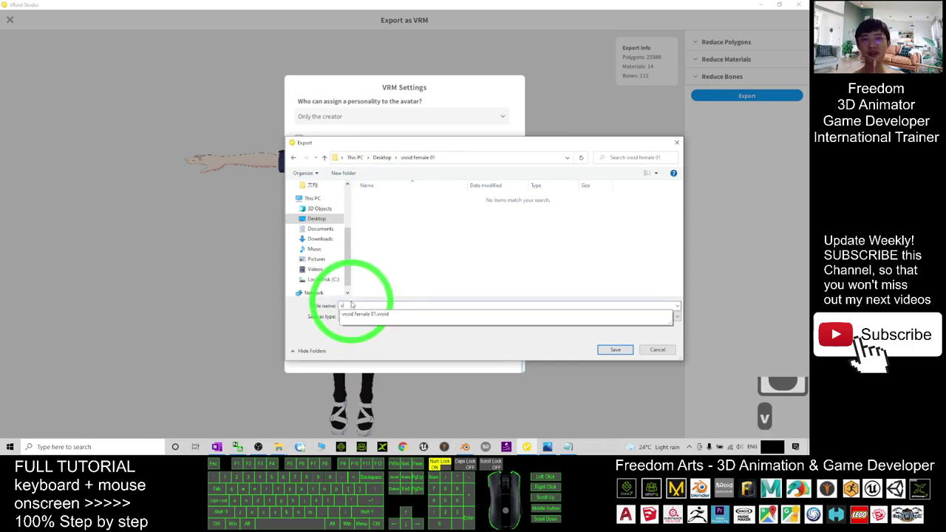
text(roid female 01)
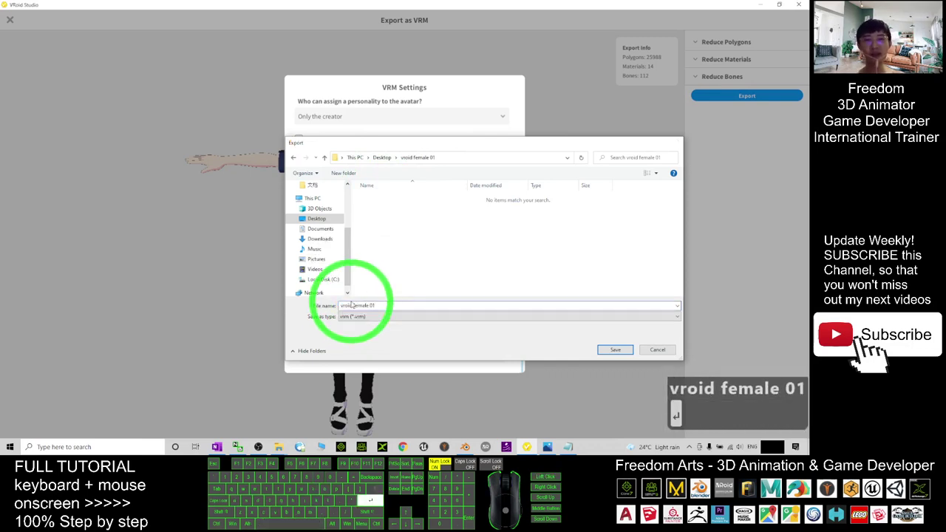
key(Return)
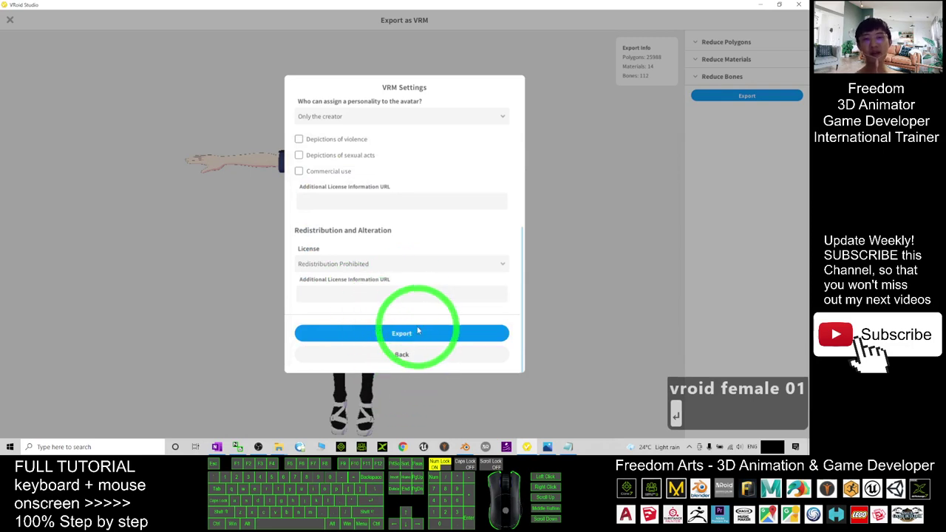
click(372, 341)
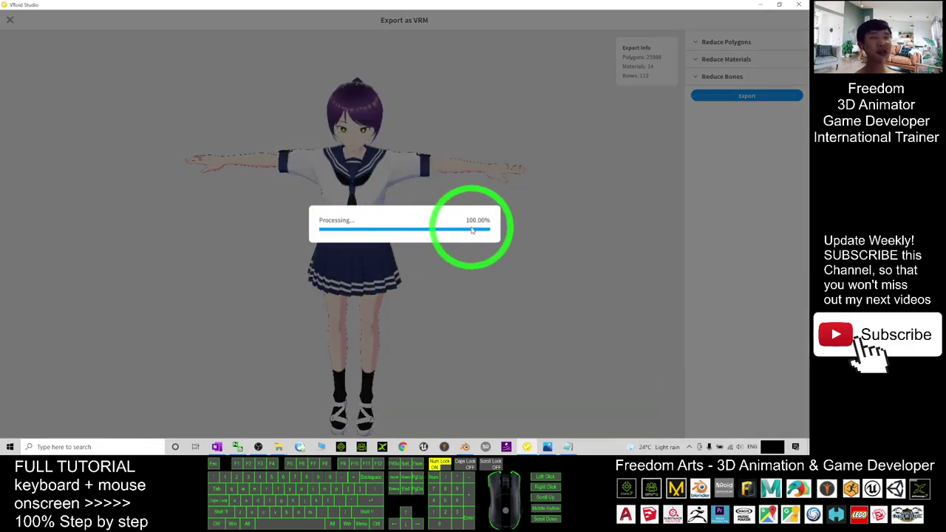
- Close VRoid Studio and check the exported VRM and VRoid files in the vroid female 01 folder
scroll(469, 232, down, 6)
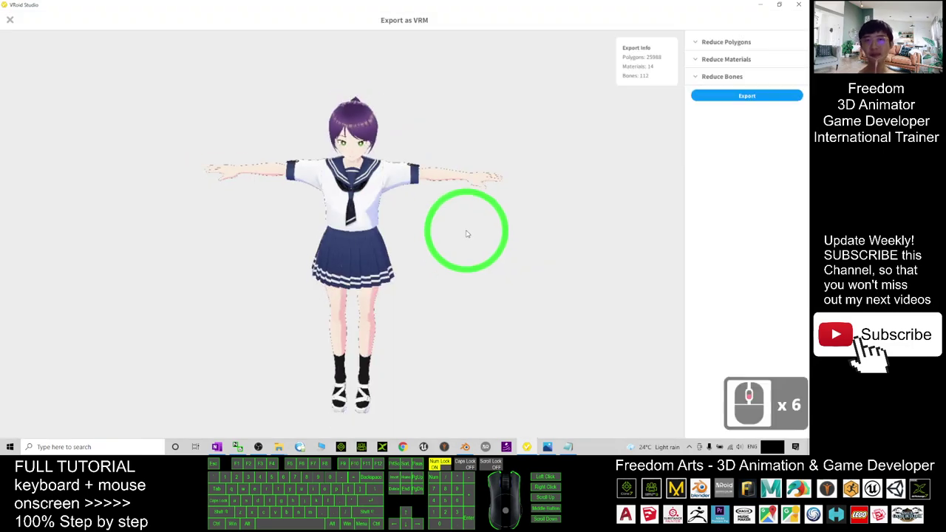
right_drag(463, 244, 422, 252)
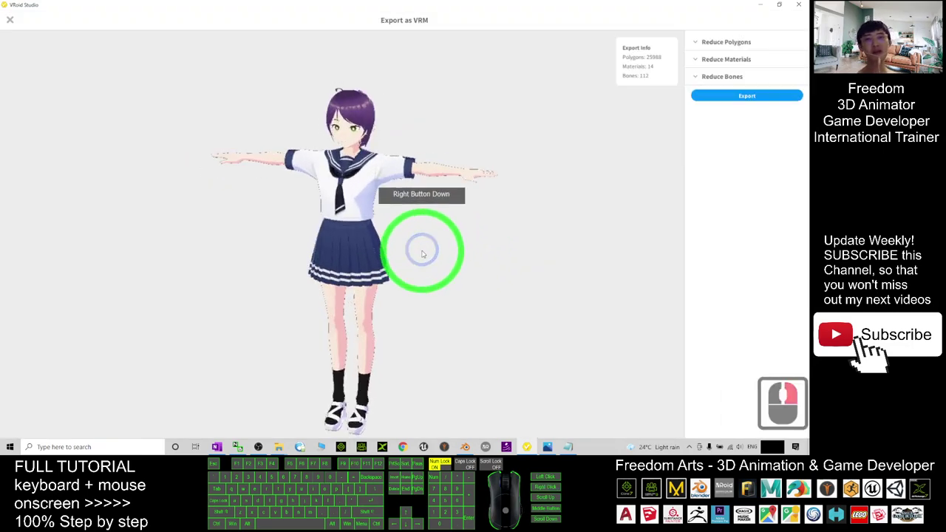
click(801, 5)
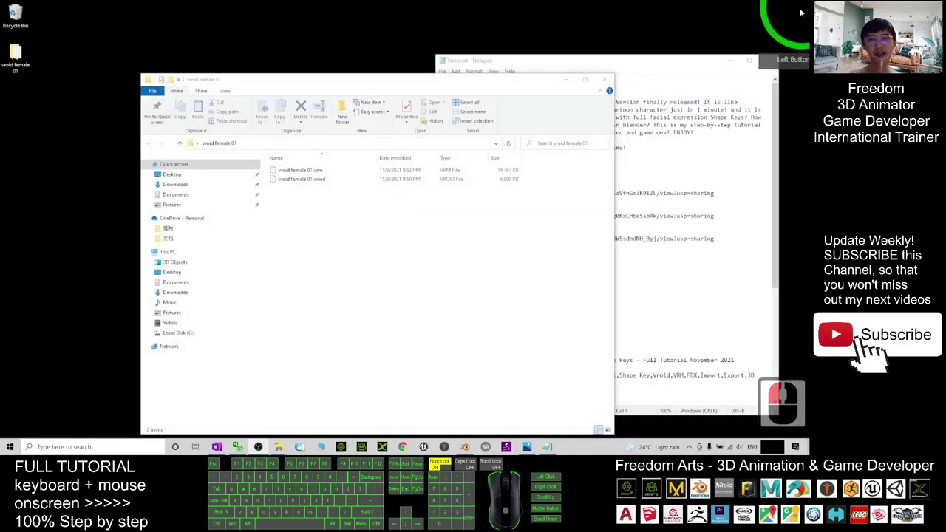
click(318, 184)
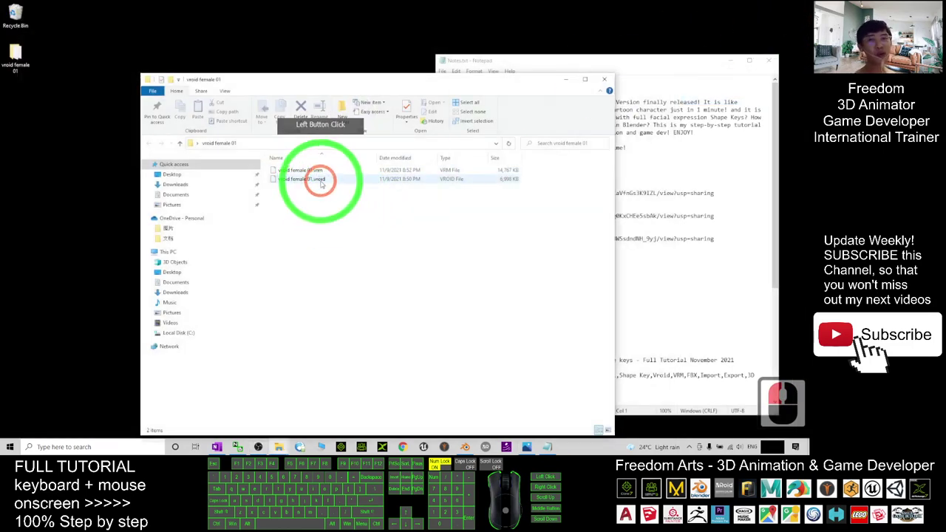
click(319, 181)
click(346, 290)
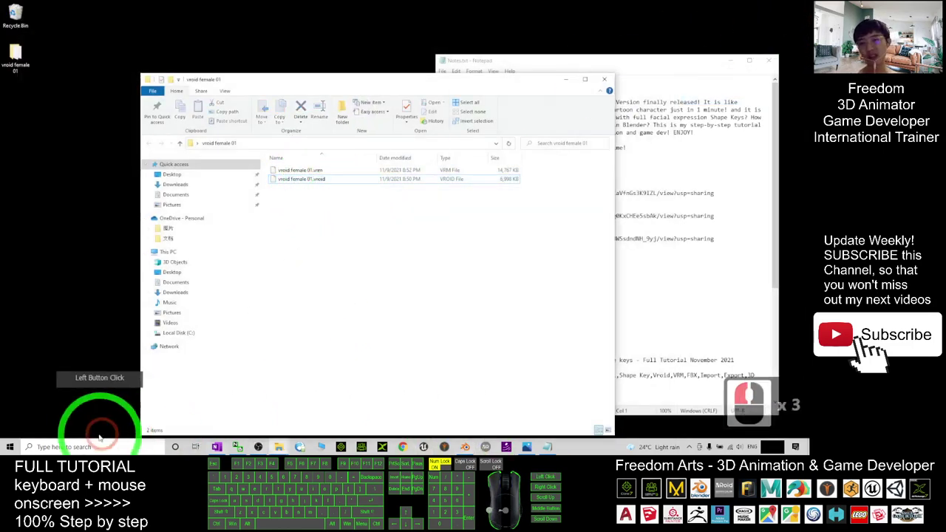
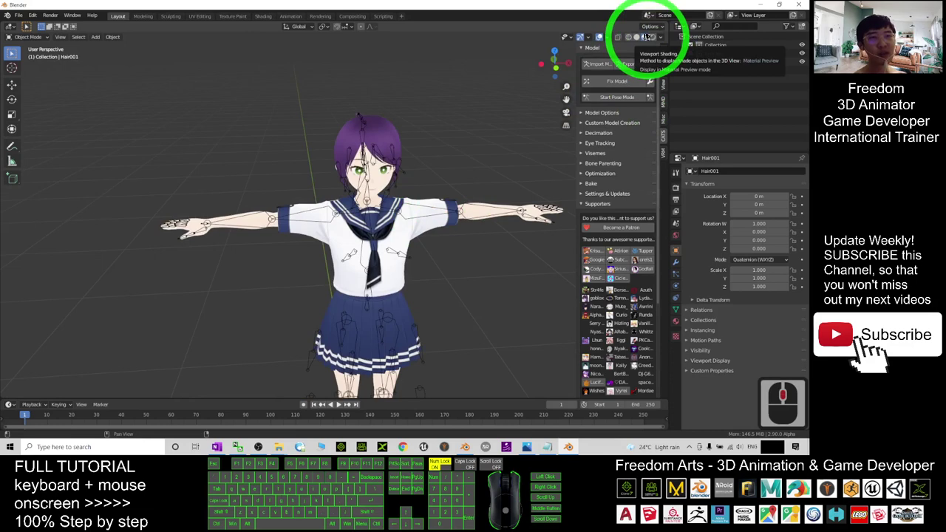
- Examine the textured character and its armature in the Blender viewport, from close up to full body
middle_drag(421, 206, 380, 205)
scroll(269, 145, up, 3)
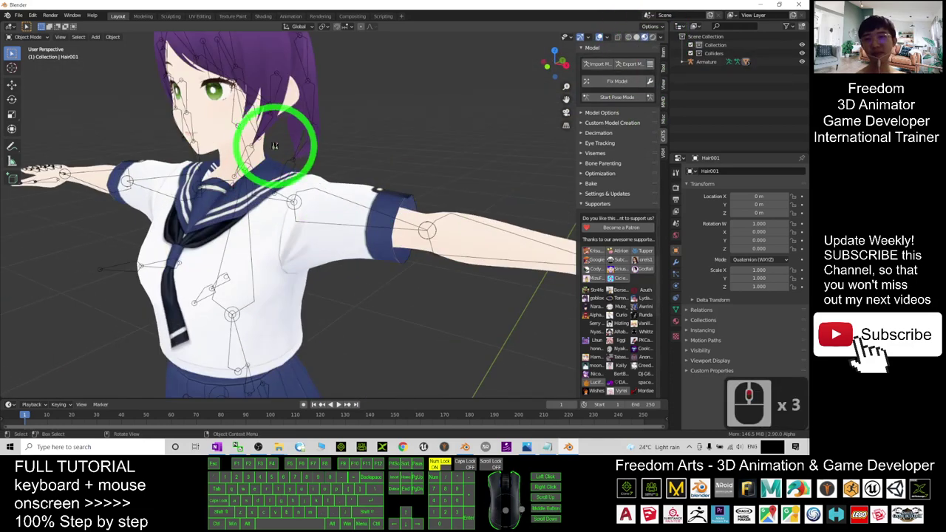
shift+middle_drag(307, 158, 359, 138)
scroll(370, 158, down, 6)
scroll(374, 250, up, 2)
shift+middle_drag(381, 267, 414, 222)
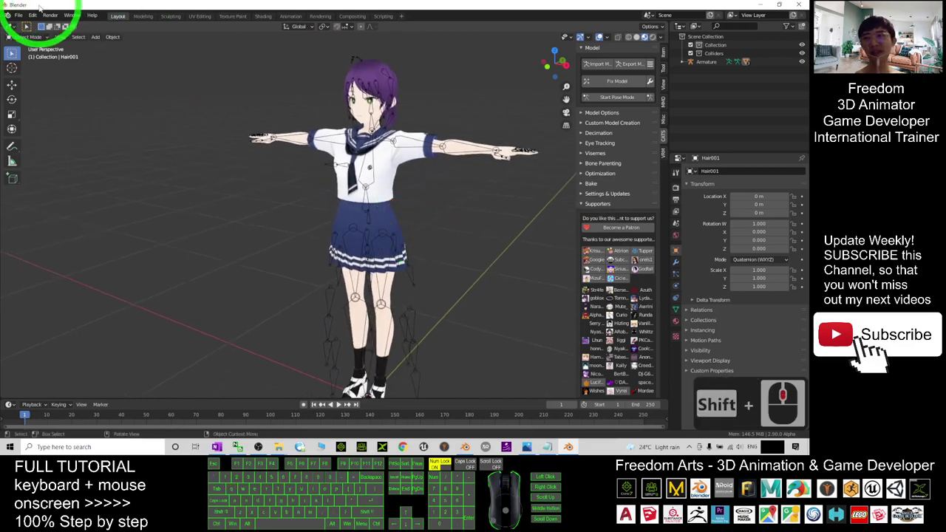
- Save the Blender scene as "vroid female 01.blend" in the desktop folder vroid female 01
click(17, 15)
mouse_move(51, 138)
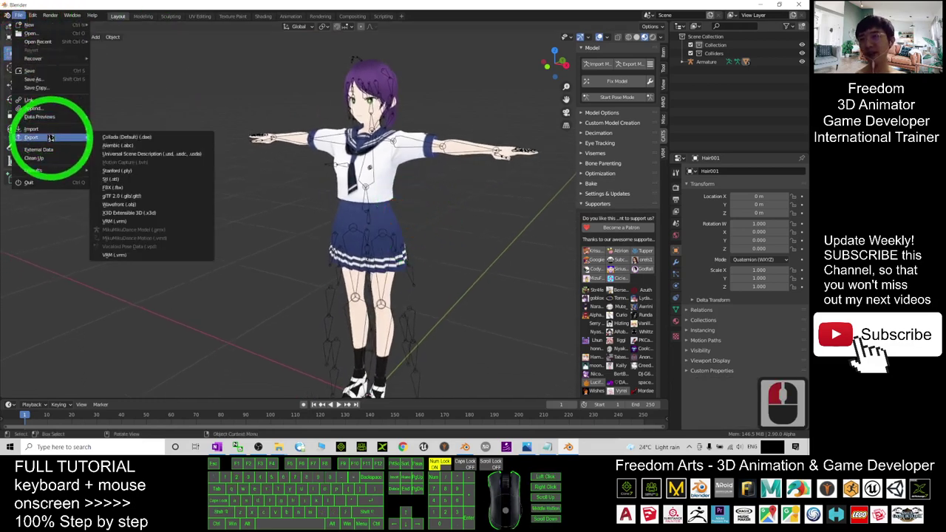
click(49, 79)
double_click(320, 151)
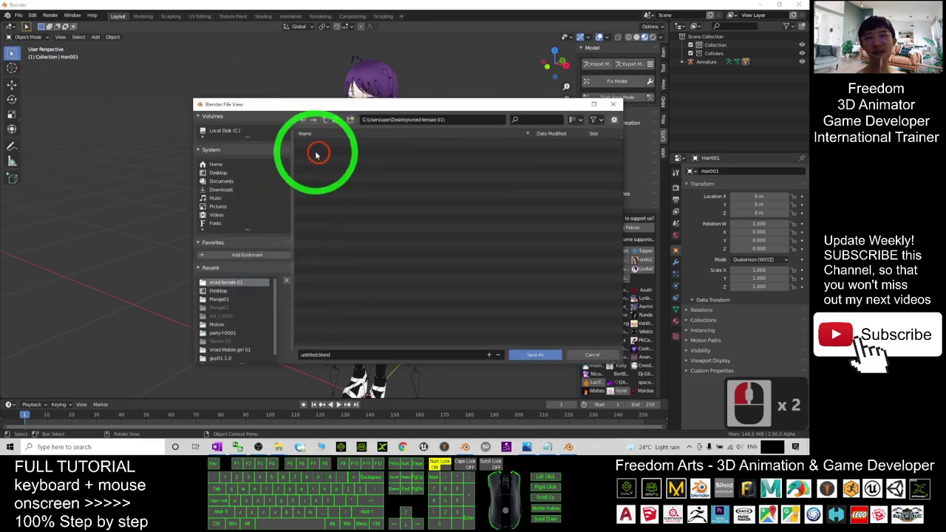
click(332, 357)
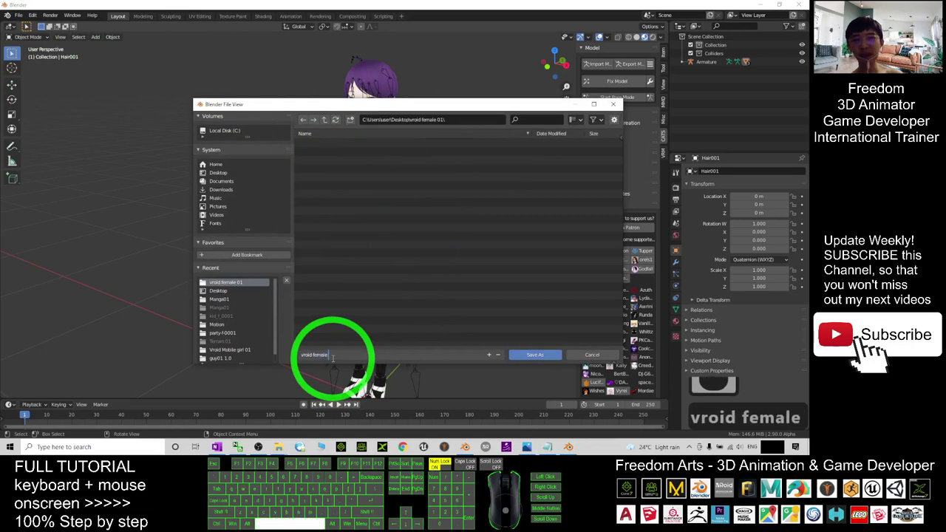
click(533, 355)
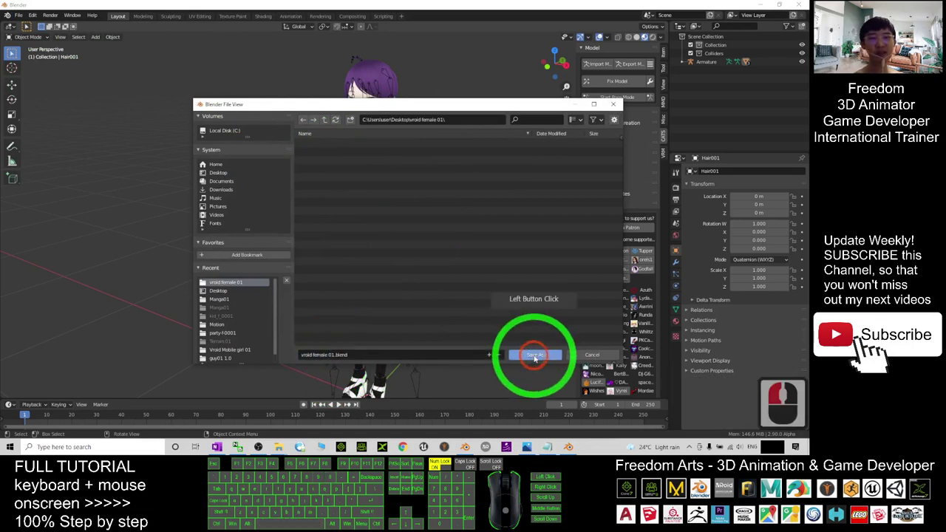
click(534, 355)
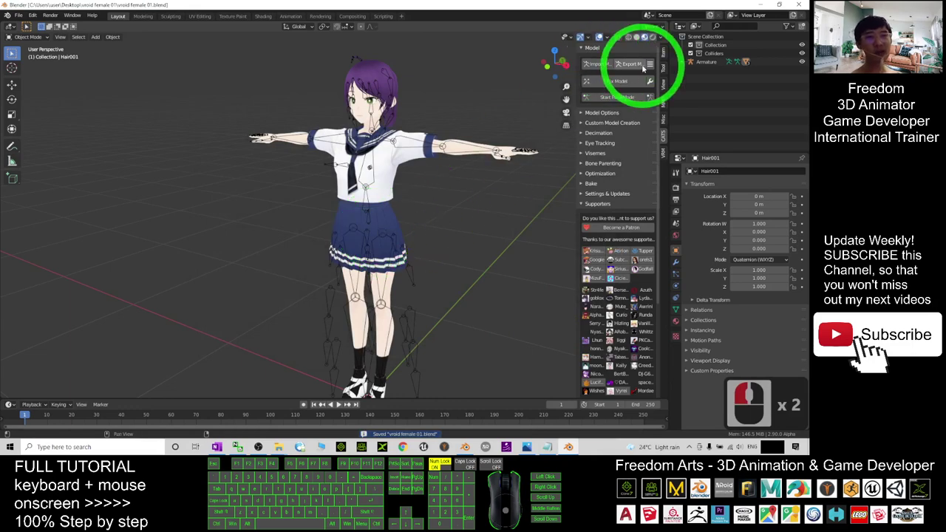
- Export the model through the CATS plugin as "vroid female 01.fbx" in the vroid female 01 folder, with Path Mode set to Copy
click(638, 65)
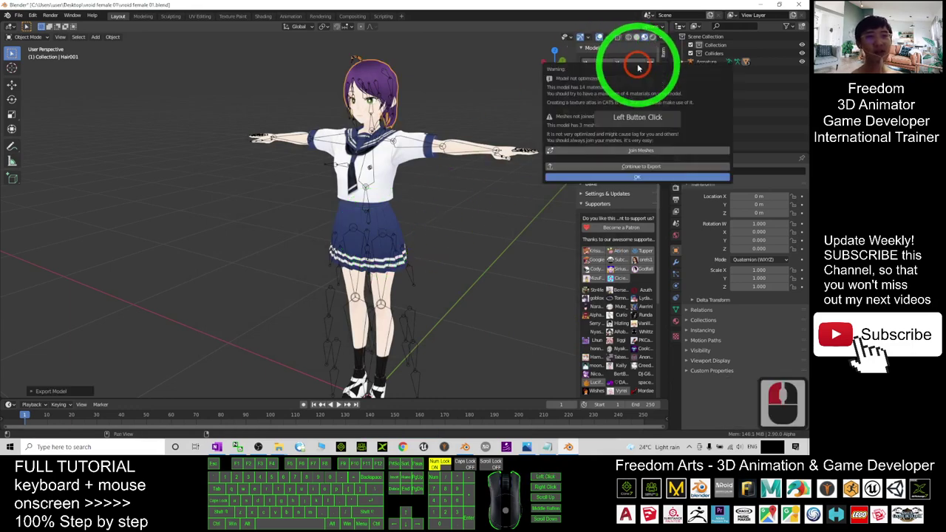
click(623, 167)
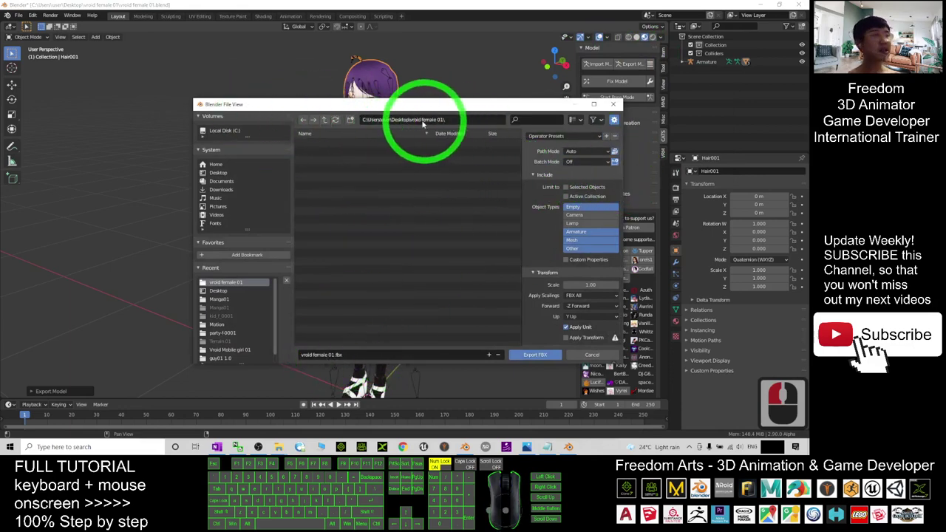
click(581, 152)
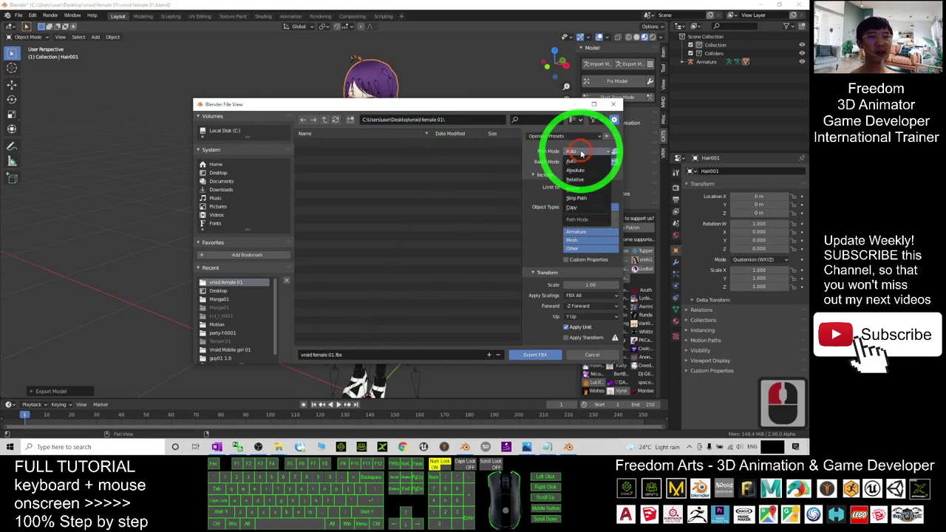
click(572, 207)
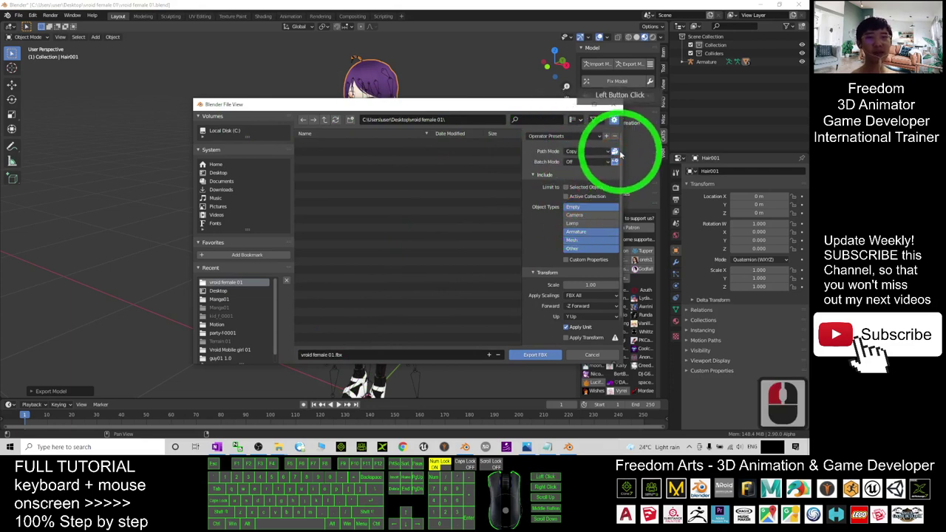
click(534, 354)
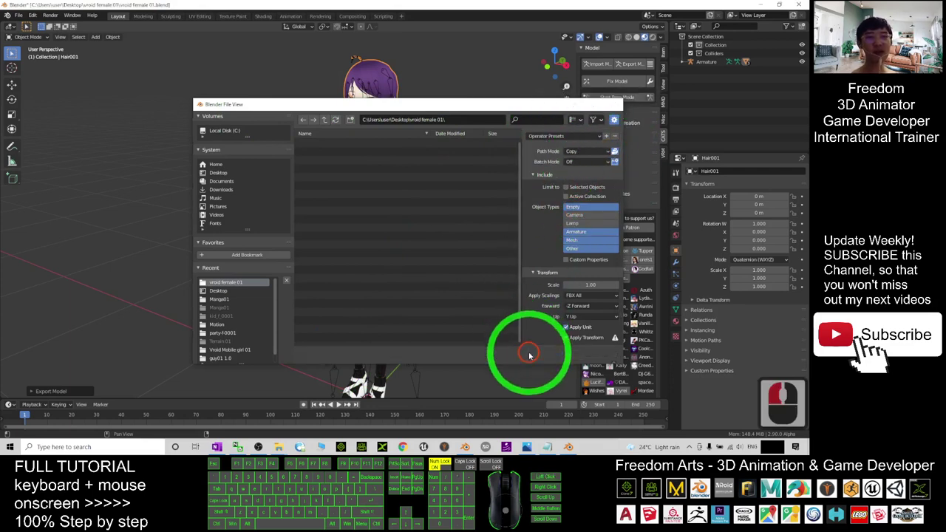
- Leave Blender and open vroid female 01.fbx from the vroid female 01 folder in 3D Viewer
click(762, 6)
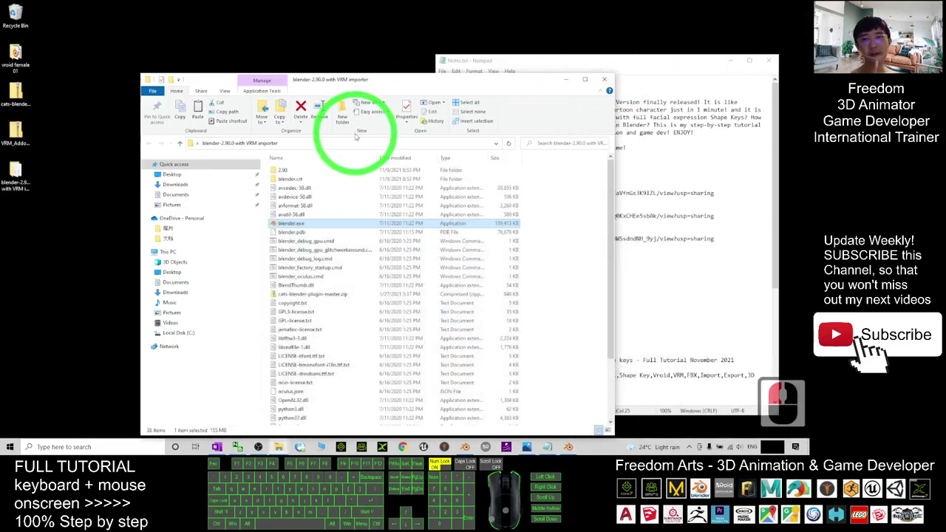
click(600, 81)
click(327, 84)
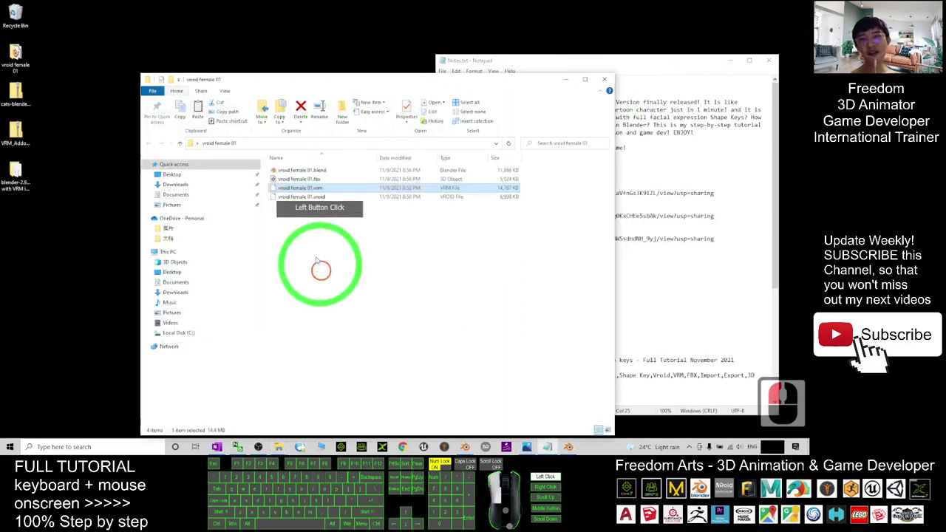
double_click(301, 179)
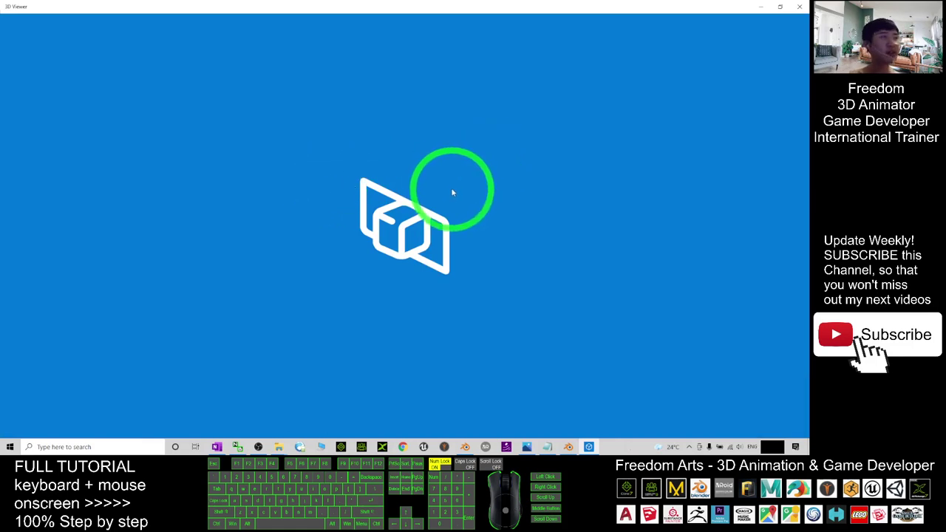
- Inspect the exported FBX character from different angles and distances, then close 3D Viewer and return to Blender
scroll(362, 194, up, 3)
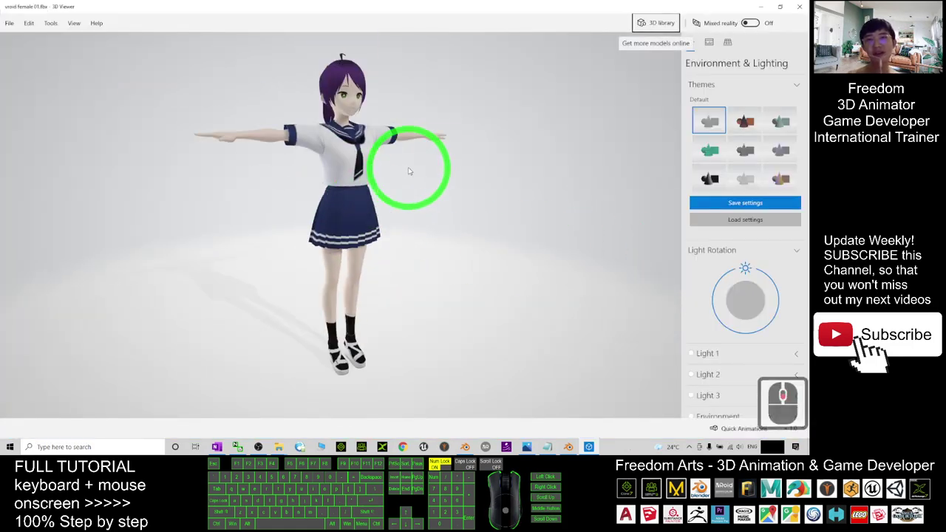
right_drag(416, 171, 442, 234)
drag(442, 233, 363, 226)
scroll(266, 116, up, 6)
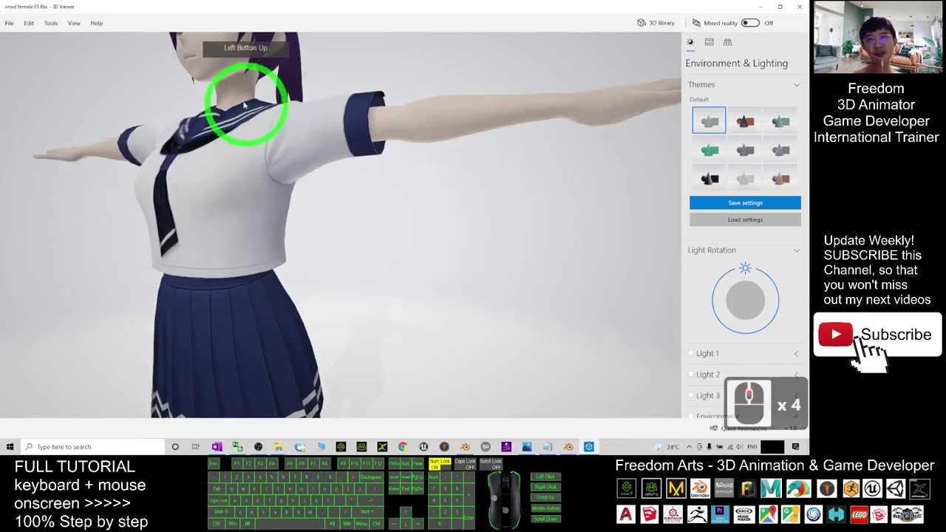
right_drag(270, 116, 348, 152)
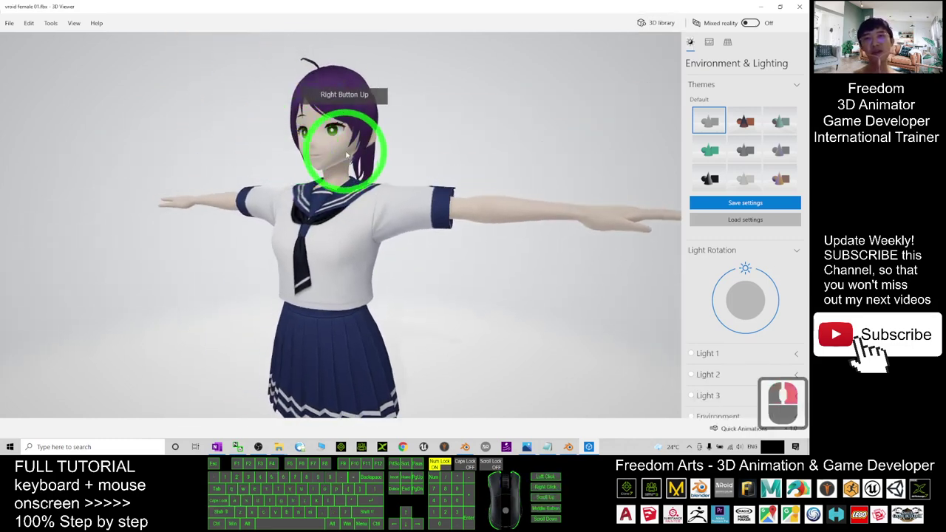
scroll(348, 159, down, 5)
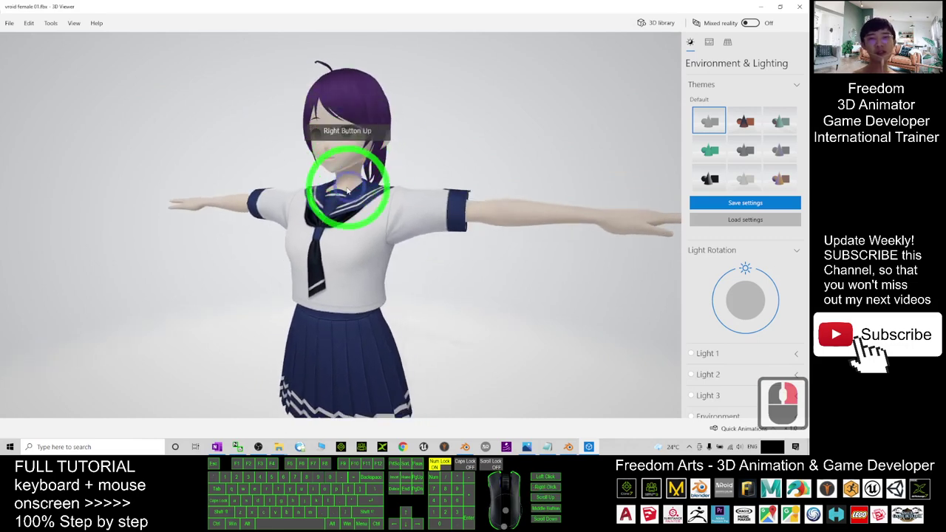
scroll(330, 262, up, 5)
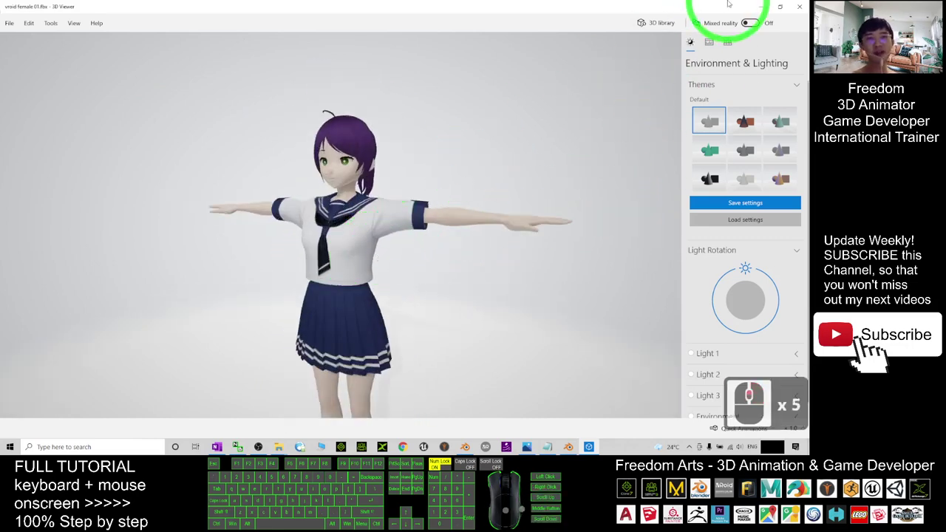
click(798, 7)
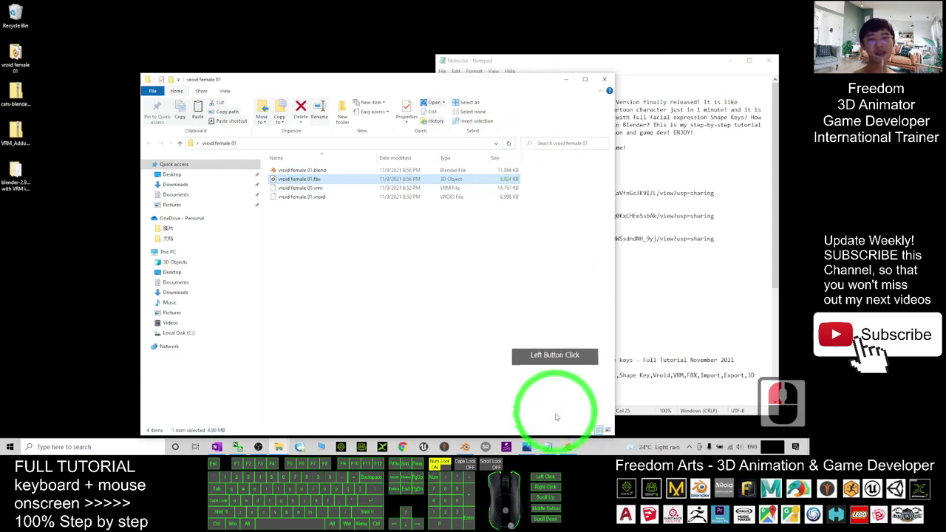
click(637, 341)
click(567, 447)
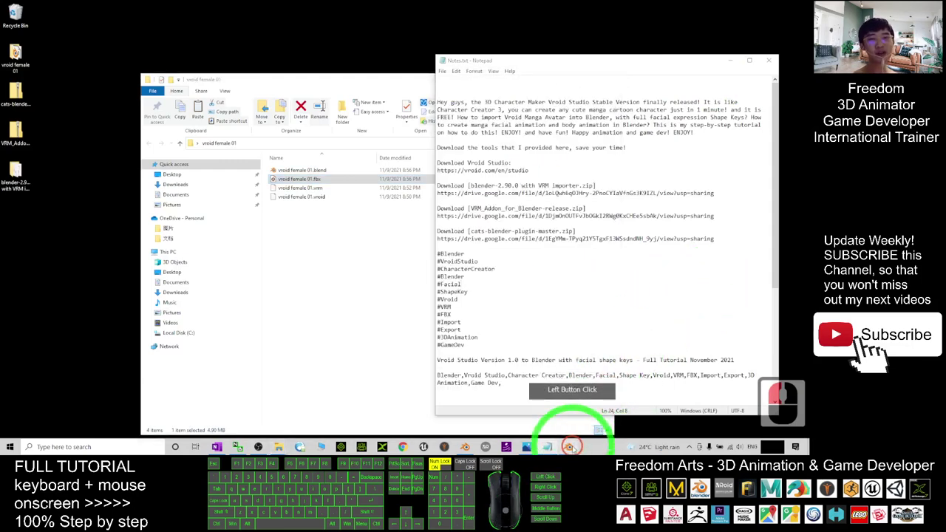
- Frame the character's head from the front and select the Face mesh
click(328, 159)
click(494, 161)
scroll(431, 181, down, 3)
middle_drag(486, 171, 465, 246)
scroll(431, 206, up, 2)
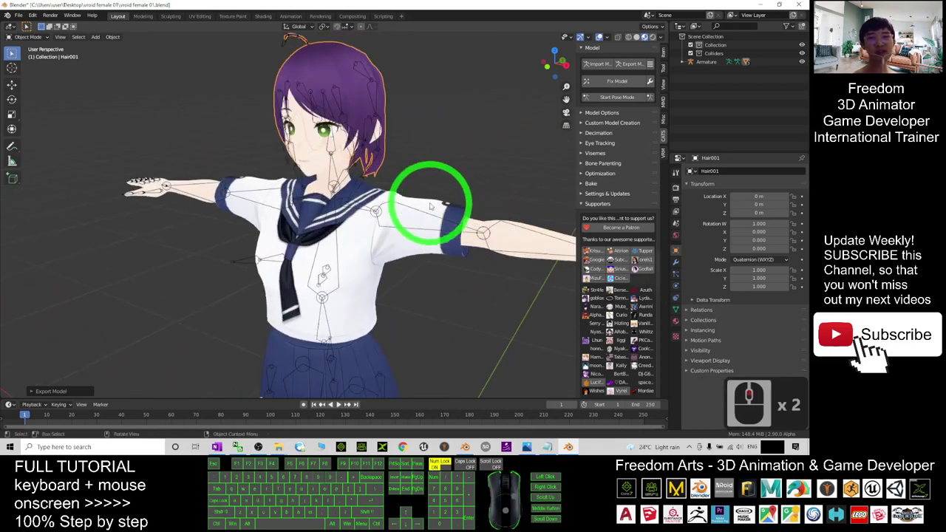
click(305, 152)
middle_drag(532, 229, 539, 226)
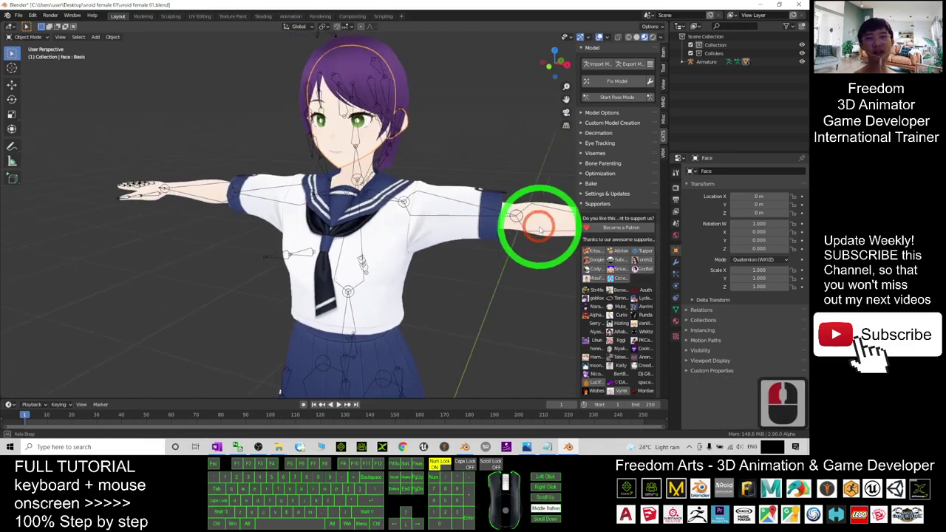
shift+middle_drag(476, 171, 475, 186)
scroll(355, 182, up, 3)
shift+middle_drag(270, 119, 262, 142)
click(258, 143)
shift+middle_drag(397, 167, 467, 235)
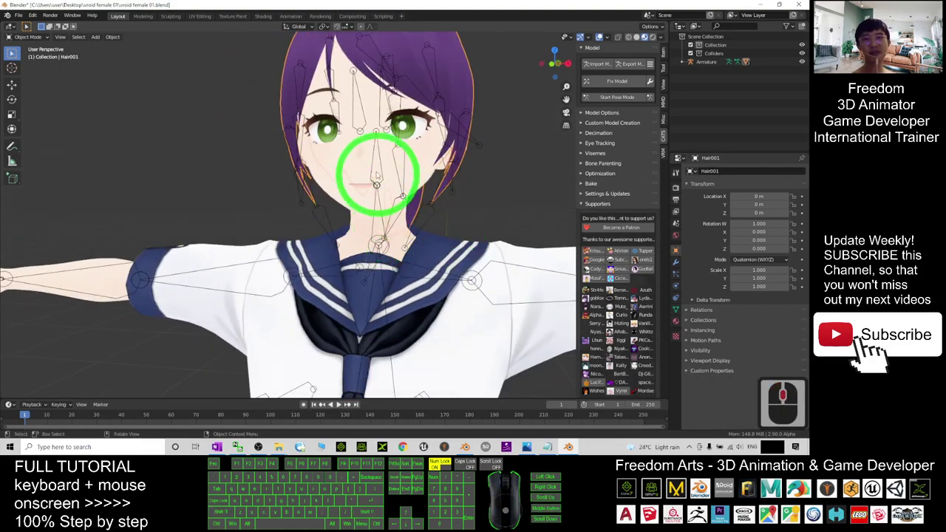
click(364, 161)
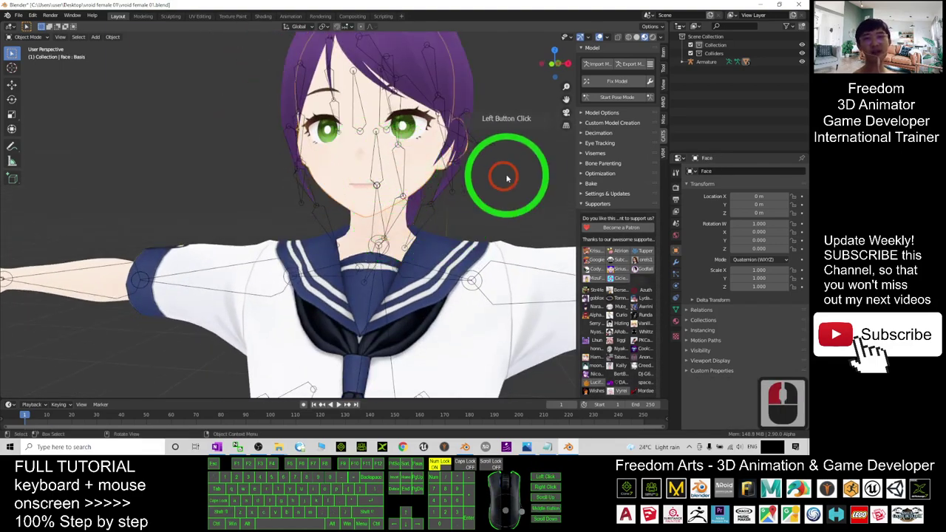
- Show the Face mesh's shape keys, enlarge the timeline area and frame the face closely
click(675, 263)
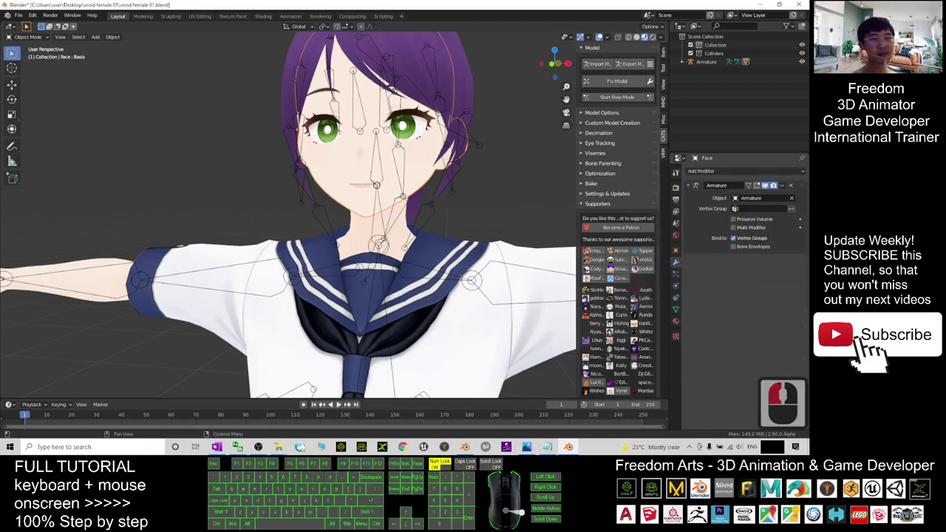
click(675, 250)
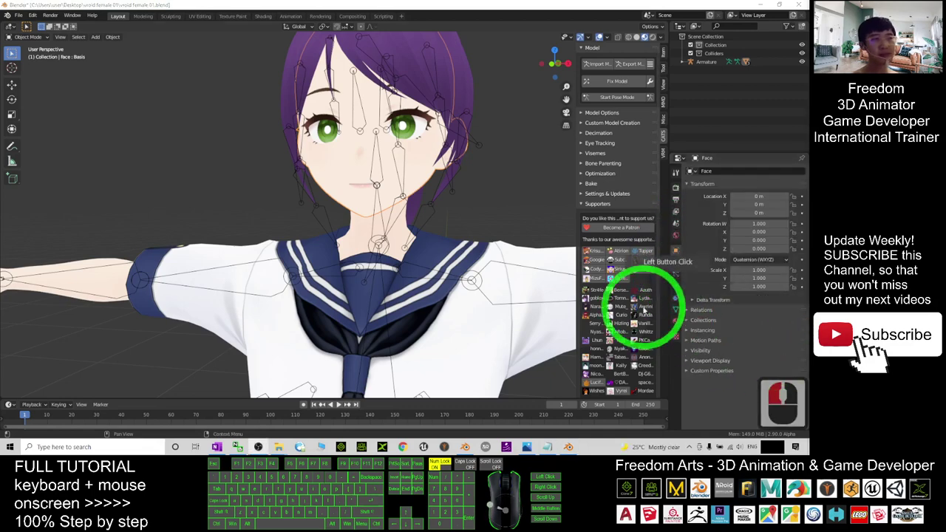
click(676, 309)
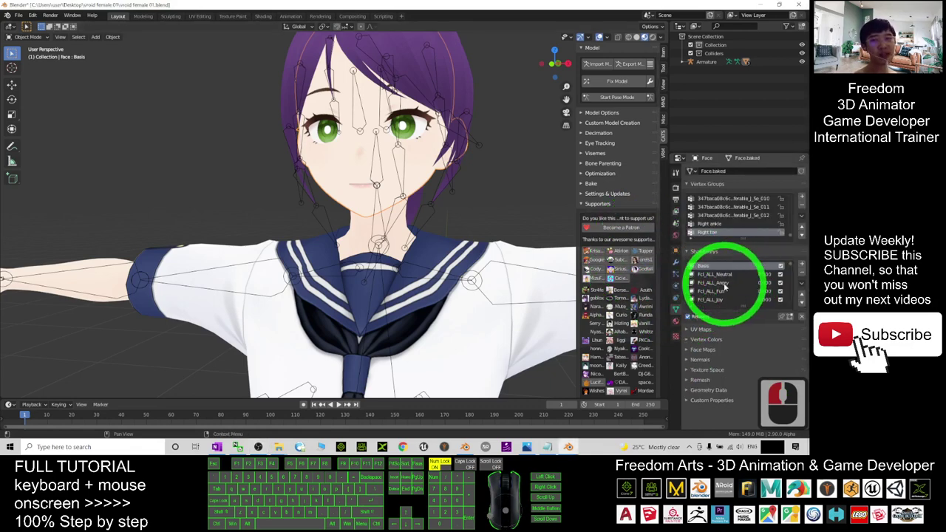
drag(414, 399, 412, 350)
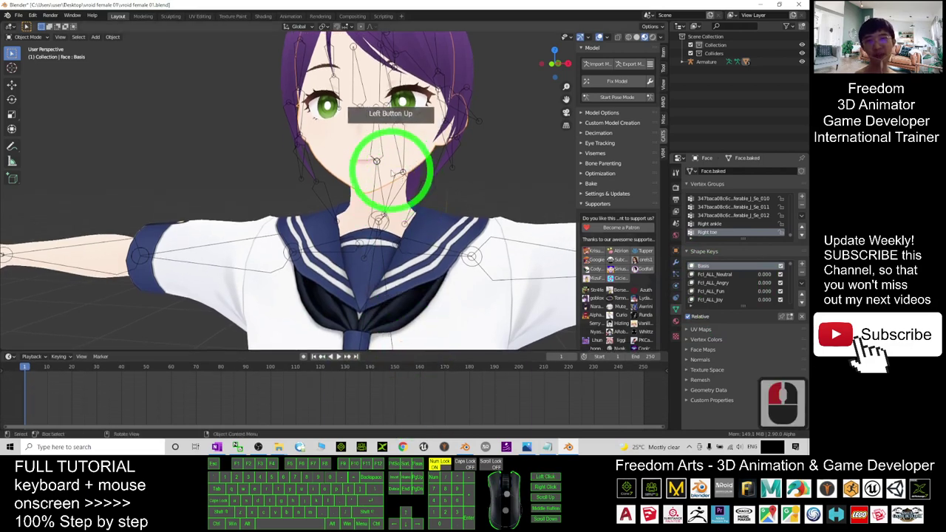
scroll(474, 145, up, 1)
shift+middle_drag(507, 122, 482, 180)
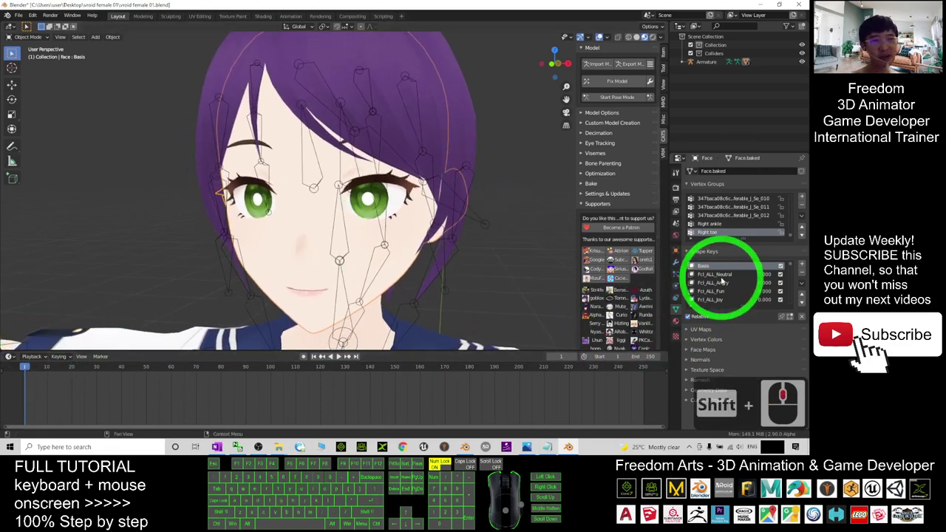
- Set the Fcl_ALL_Neutral shape key to 1.000 and insert a keyframe for it at frame 1
click(764, 274)
drag(793, 273, 764, 275)
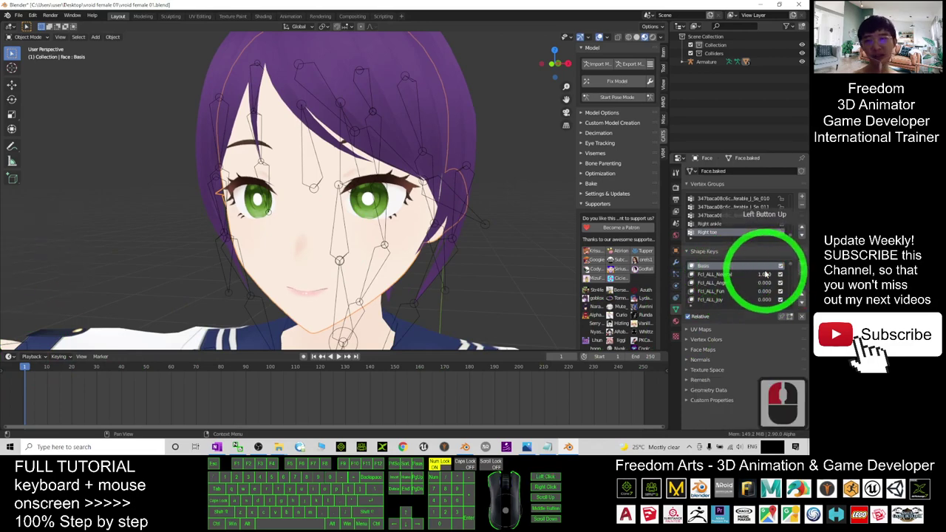
right_click(765, 275)
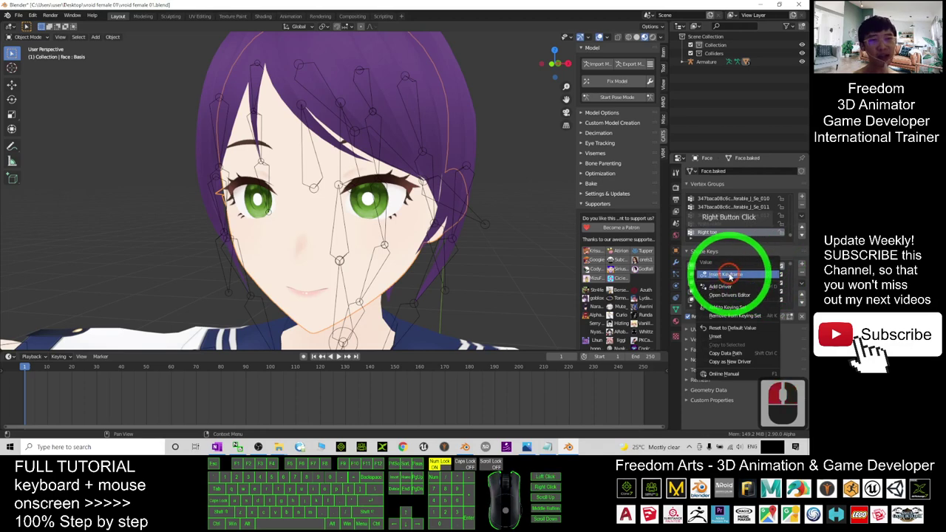
click(761, 277)
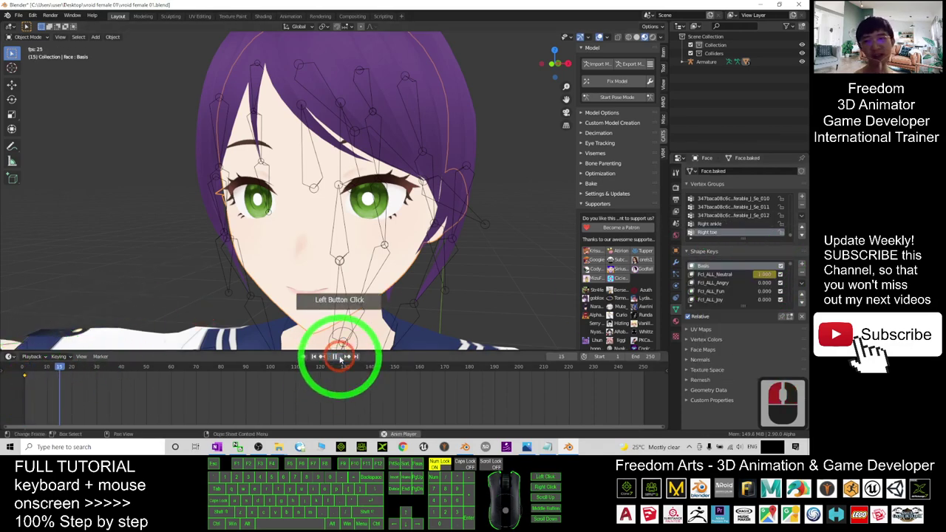
- Stop playback at frame 19 and insert a second keyframe for Fcl_ALL_Neutral
click(340, 358)
right_click(764, 276)
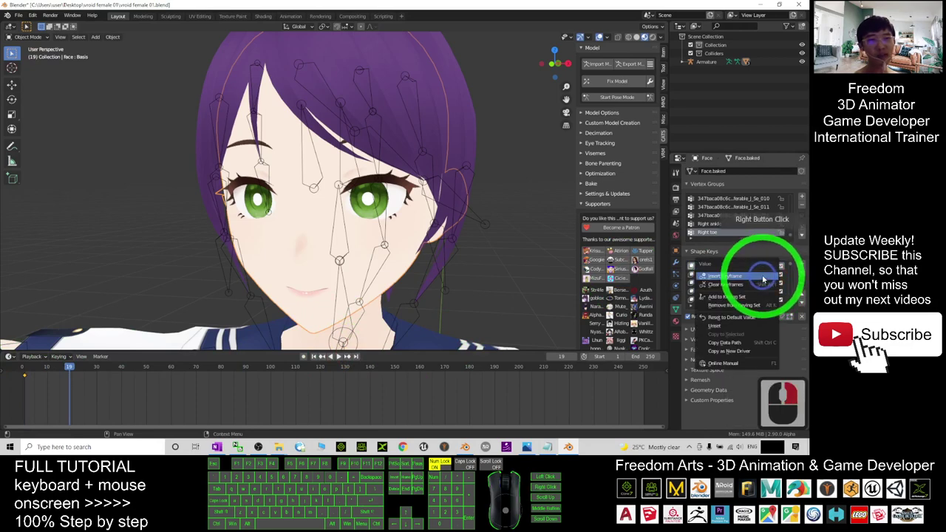
click(773, 277)
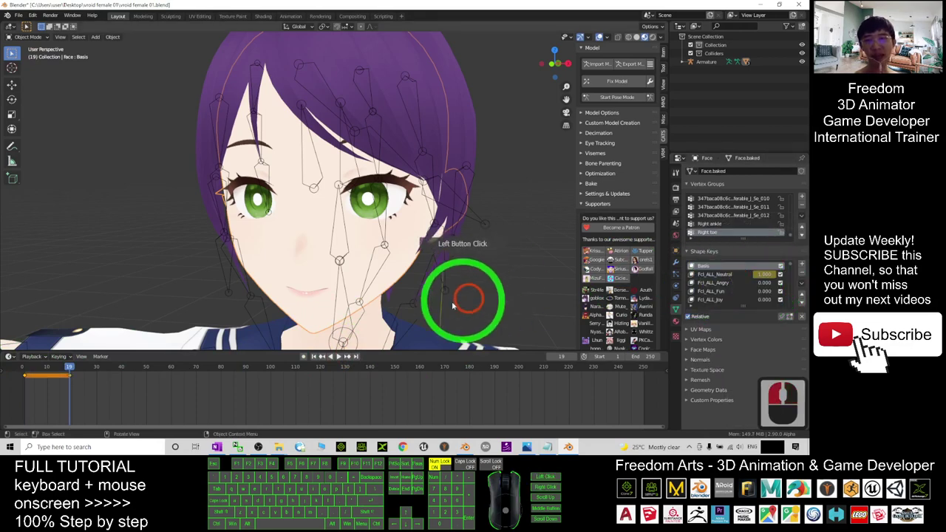
- Set the Fcl_ALL_Angry shape key to 1.000 and insert a keyframe for it at frame 35
click(340, 358)
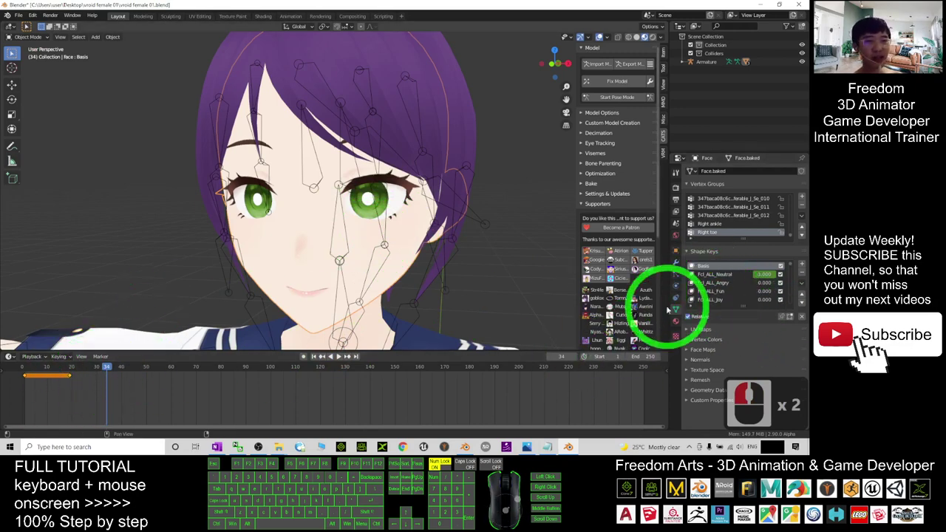
drag(769, 274, 731, 274)
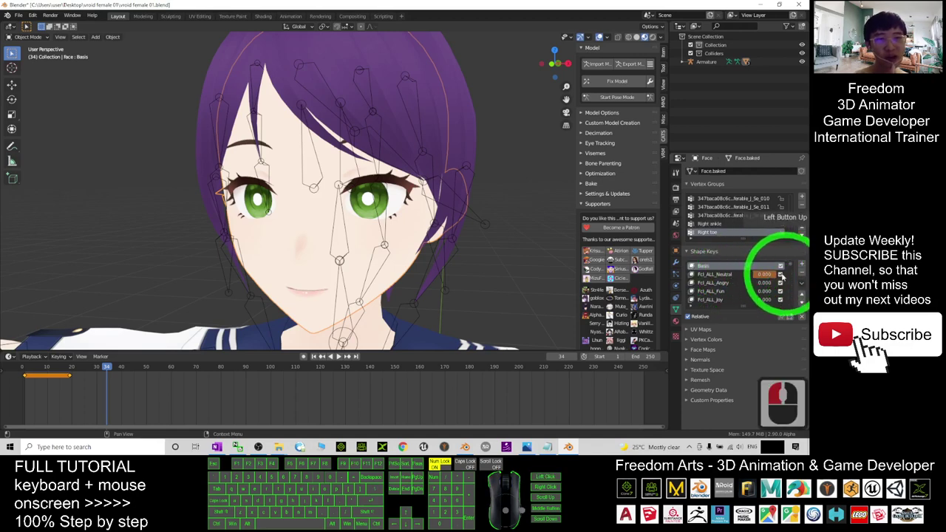
click(720, 283)
drag(760, 283, 630, 303)
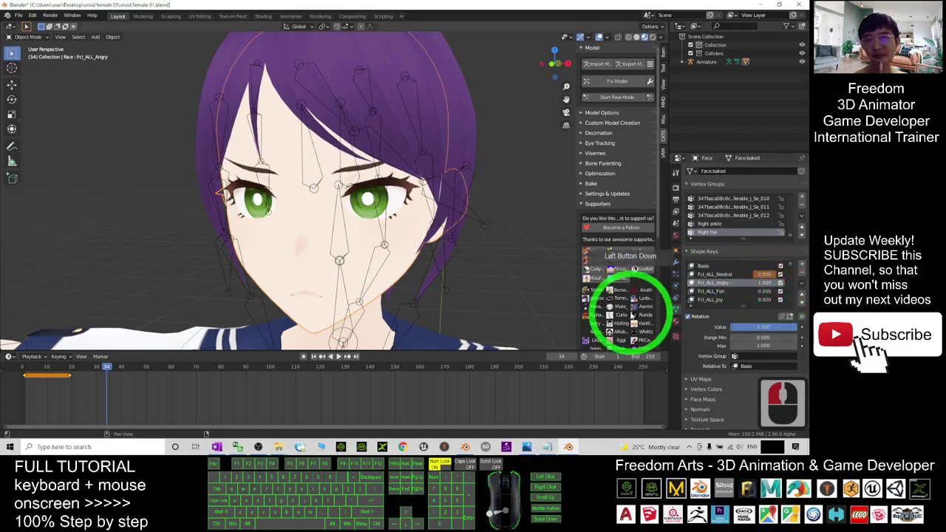
click(340, 357)
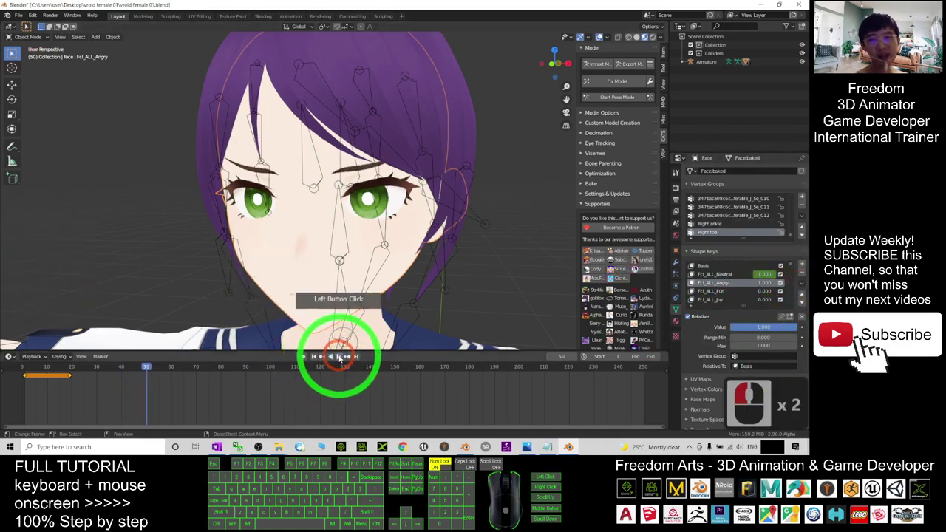
drag(133, 370, 197, 375)
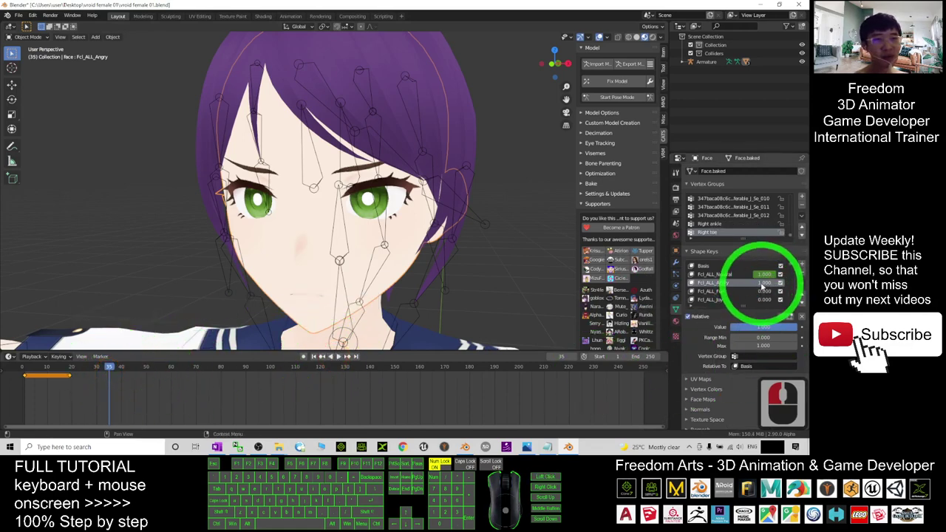
right_click(762, 284)
click(735, 286)
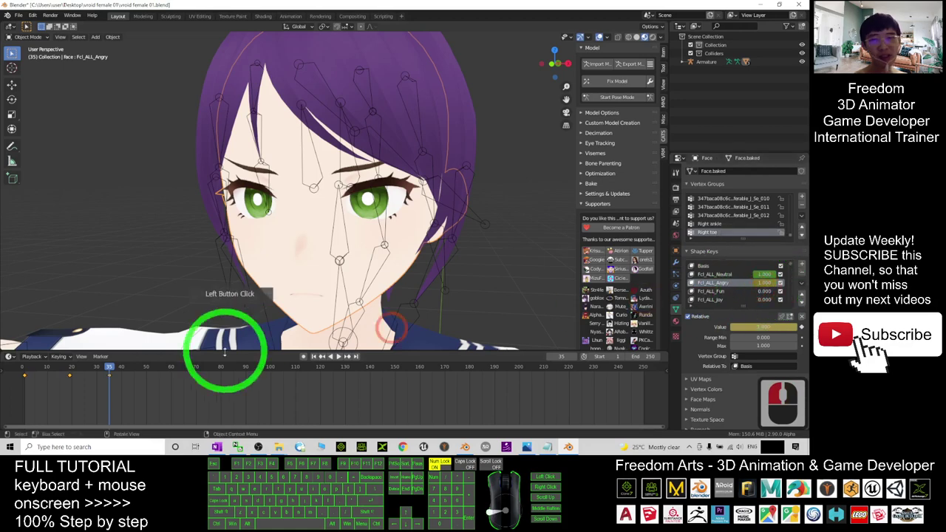
- Advance to frame 51 and insert another keyframe for Fcl_ALL_Angry
click(339, 356)
click(338, 356)
right_click(763, 281)
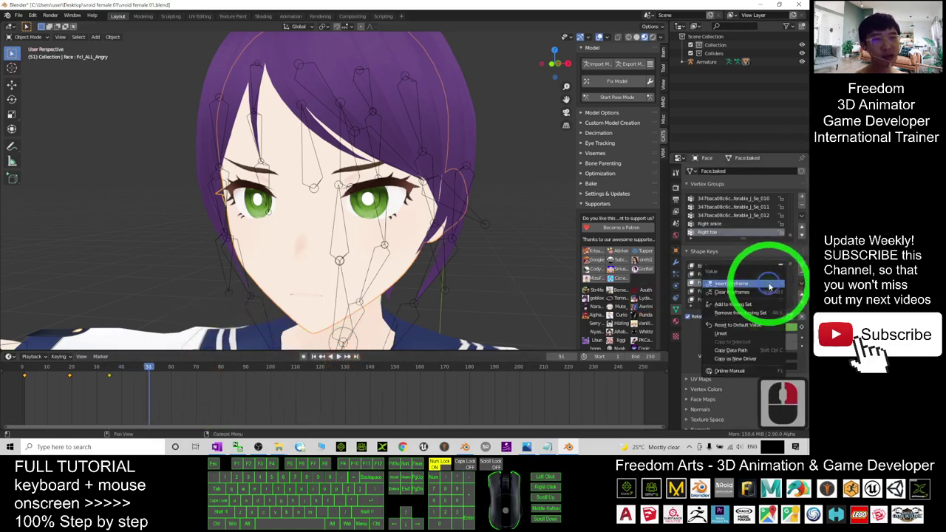
click(728, 285)
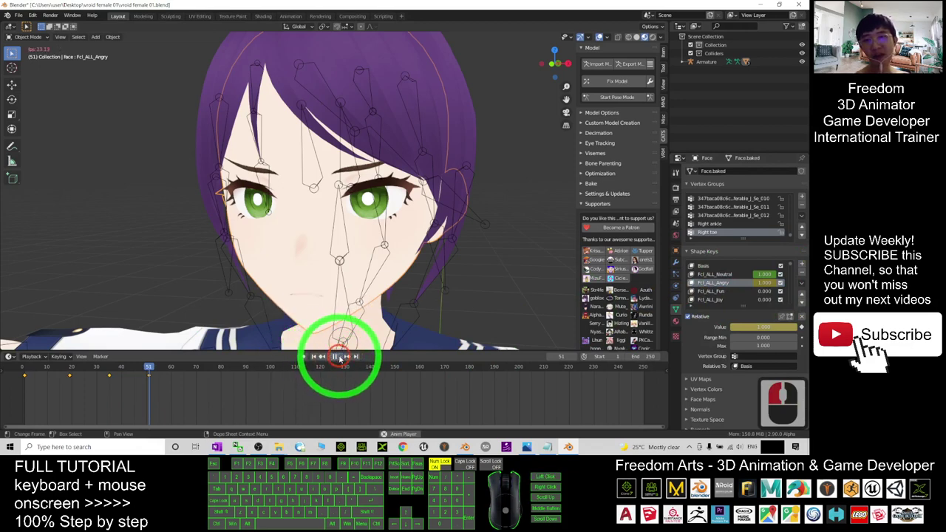
- At frame 63, set Fcl_ALL_Angry to 0.000 and Fcl_ALL_Fun to 1.000, and insert keyframes for Fcl_ALL_Neutral and Fcl_ALL_Angry
click(337, 356)
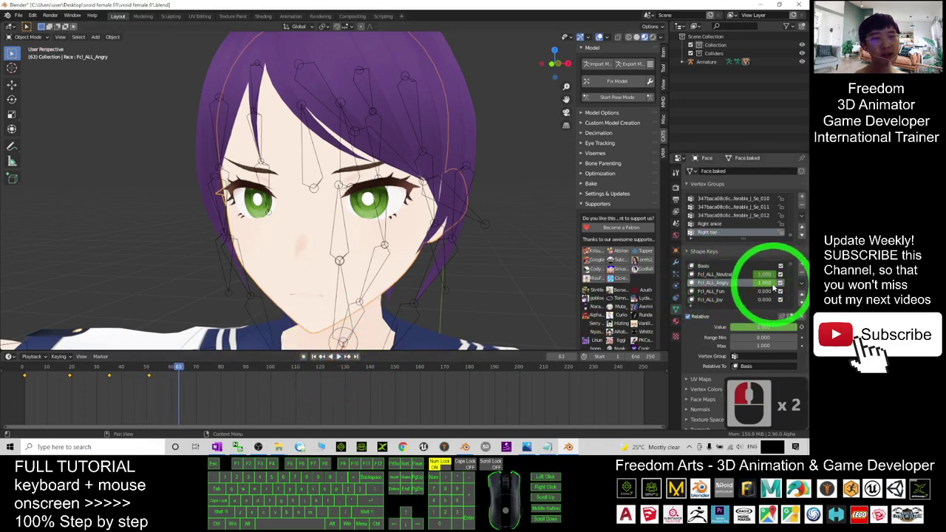
click(794, 283)
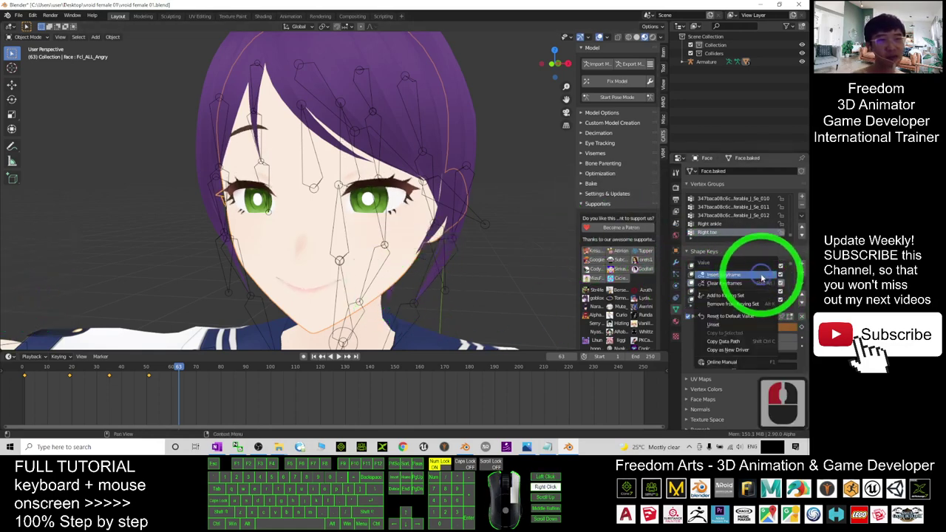
click(750, 278)
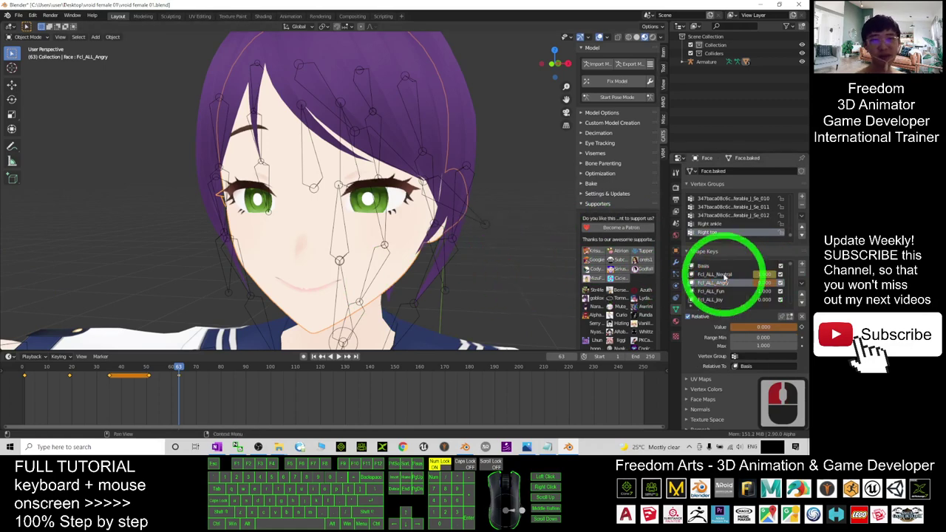
right_click(760, 282)
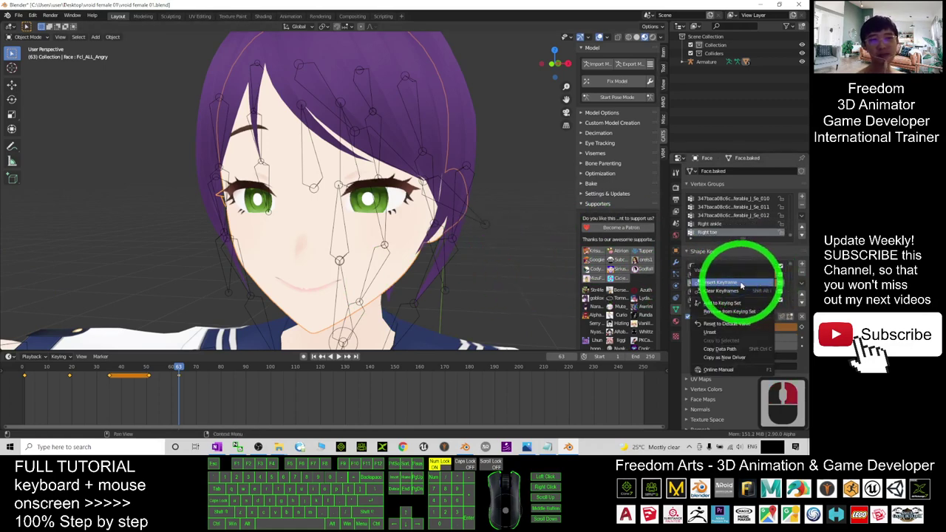
click(741, 284)
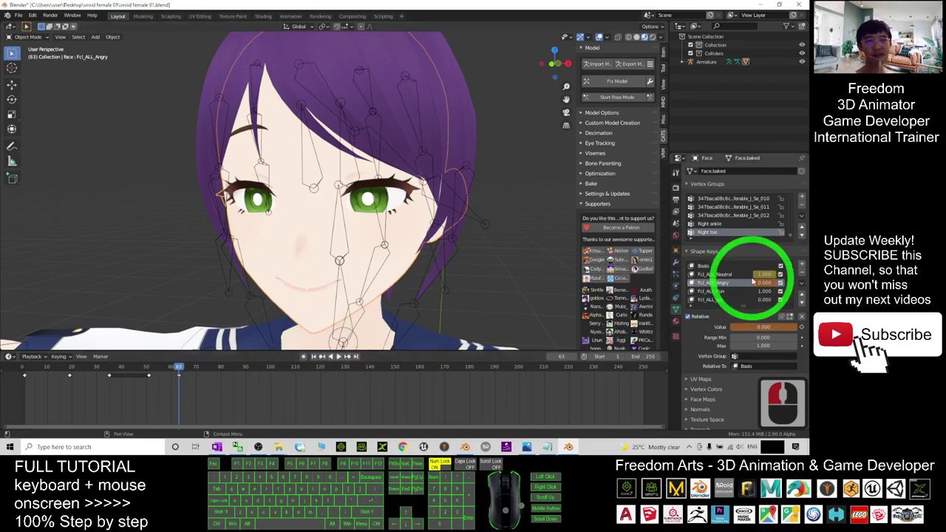
right_click(749, 282)
click(386, 394)
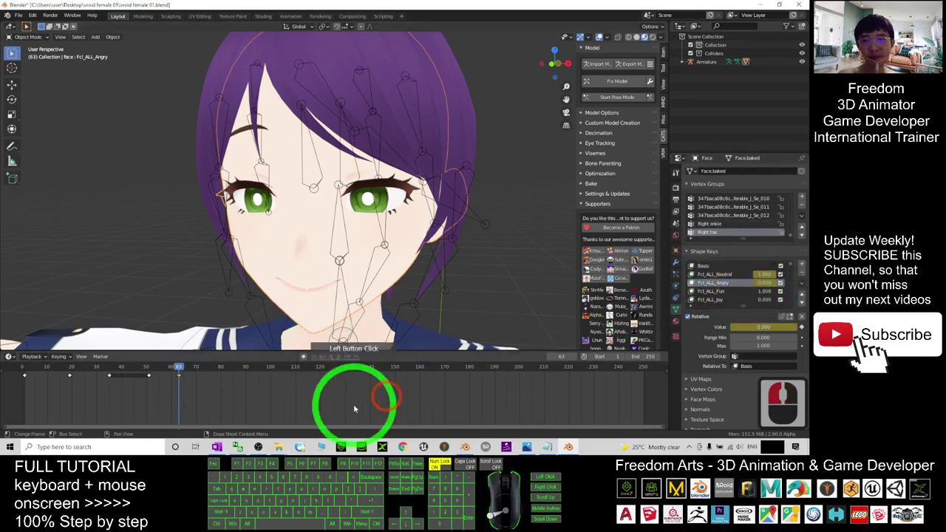
click(317, 404)
click(317, 397)
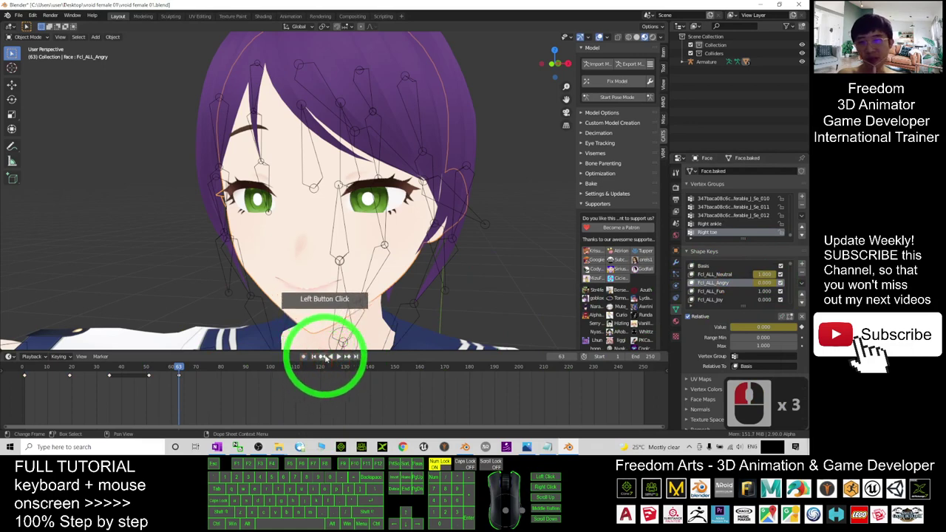
- Play the facial animation from the first frame and check the expressions from different angles
click(312, 264)
click(312, 357)
click(338, 357)
click(339, 185)
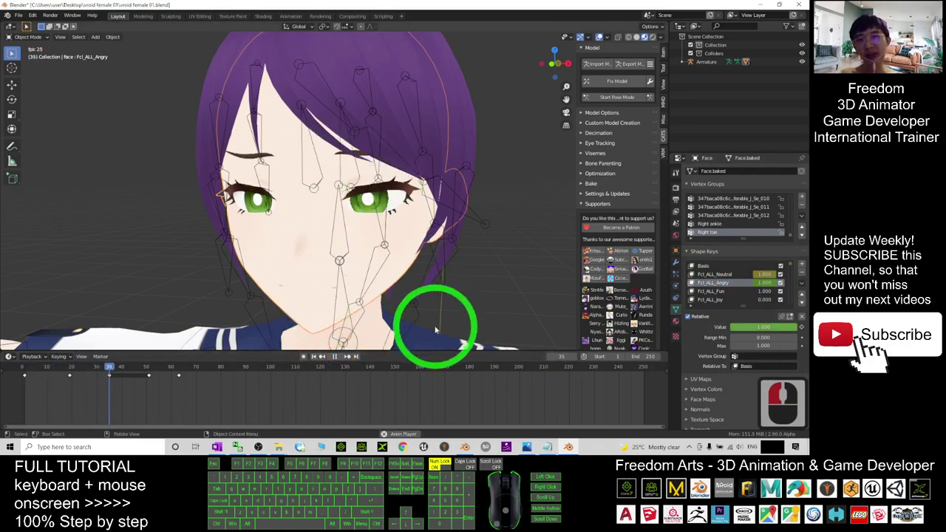
right_click(355, 274)
middle_drag(456, 237, 355, 244)
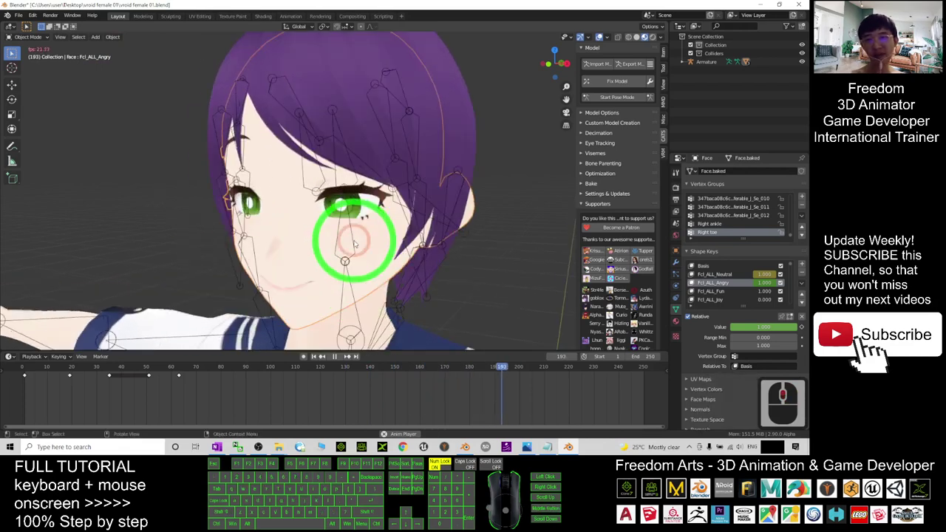
click(313, 356)
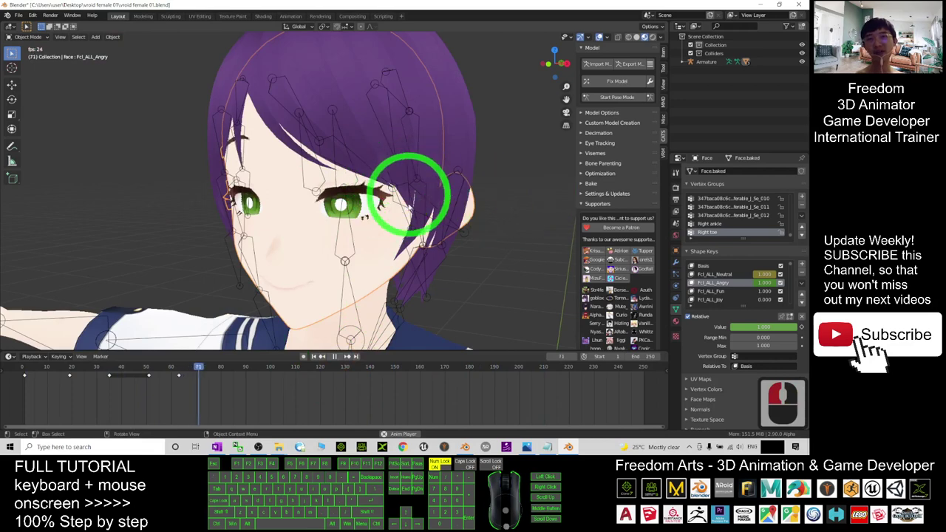
click(336, 356)
- Select the character's armature, switch it to Pose Mode and return the timeline to frame 1
scroll(405, 217, down, 7)
shift+middle_drag(404, 253, 383, 245)
scroll(383, 246, up, 4)
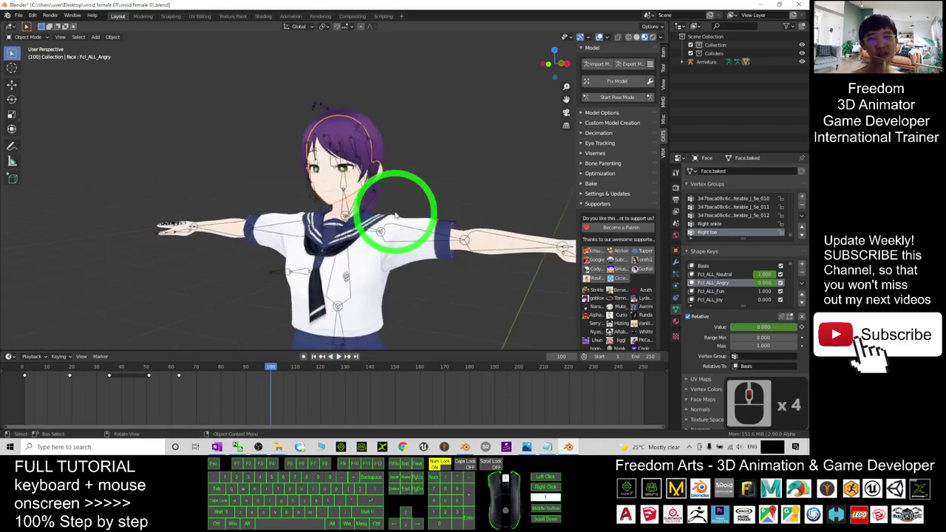
scroll(393, 244, down, 1)
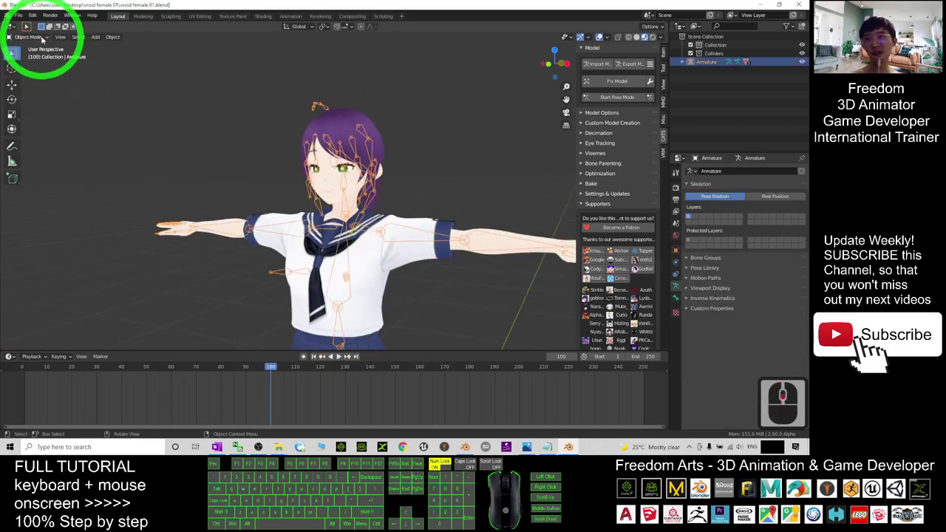
click(27, 67)
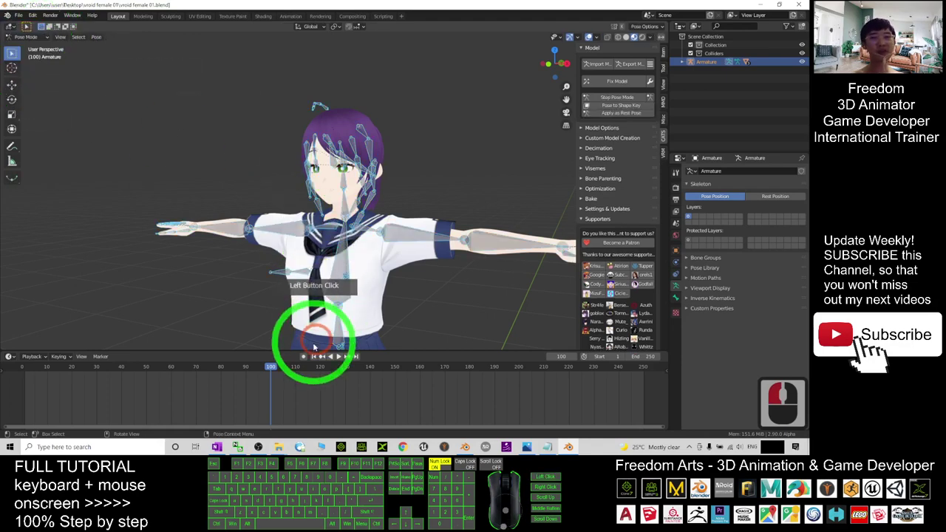
drag(399, 354, 306, 370)
click(36, 377)
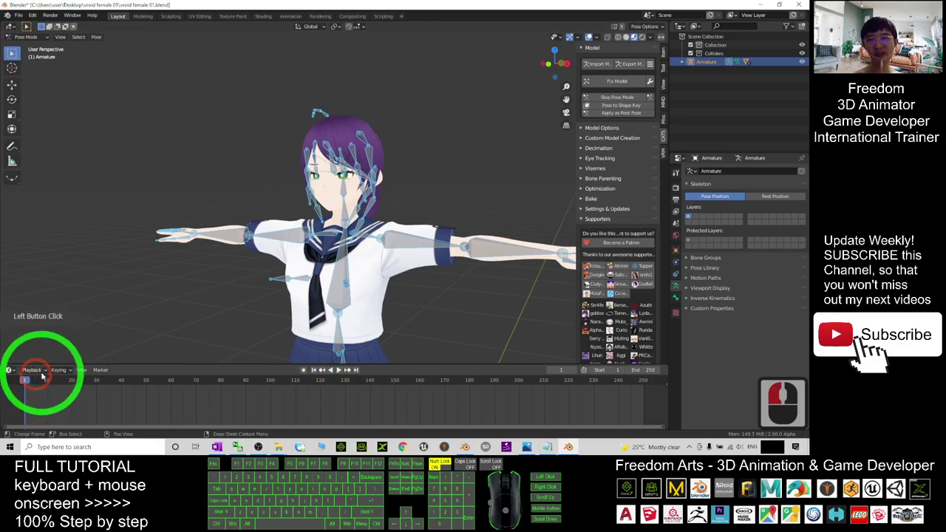
scroll(302, 243, down, 6)
scroll(373, 270, up, 3)
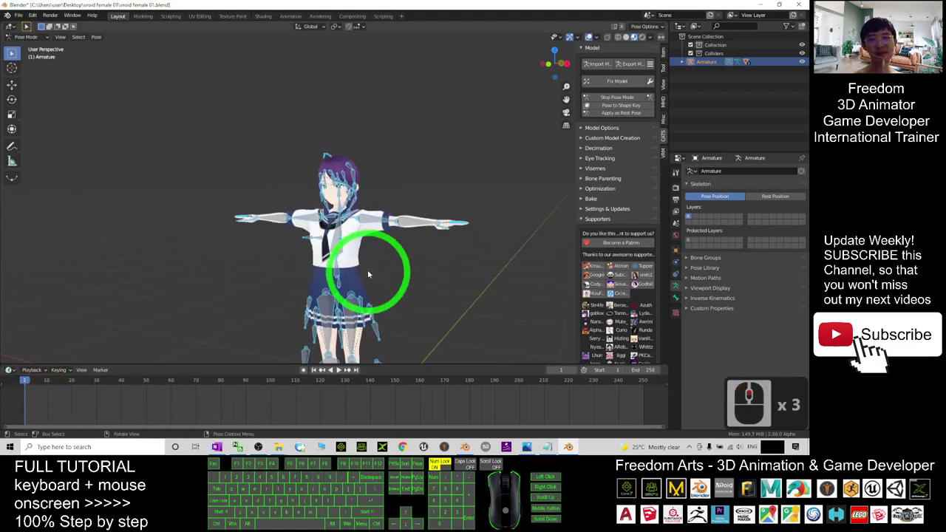